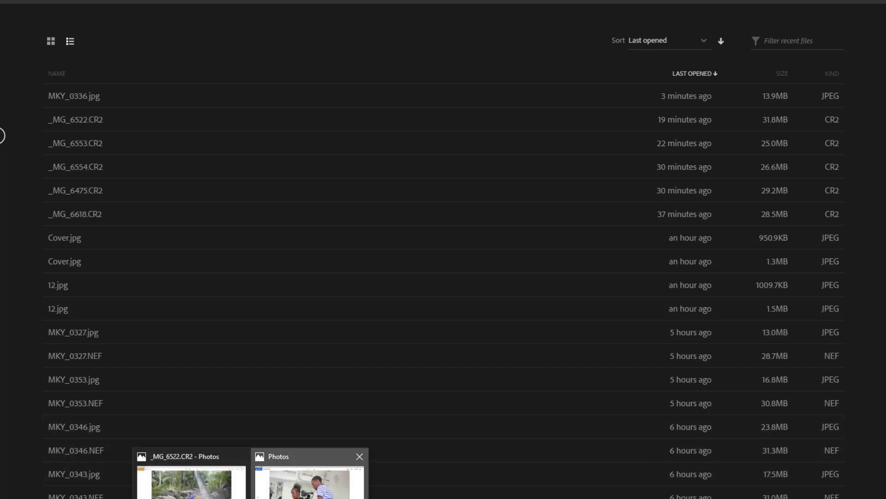
- Open IMG_1782.CR2 from Photos in Photoshop CC 2018, bypassing Camera Raw edits
click(309, 483)
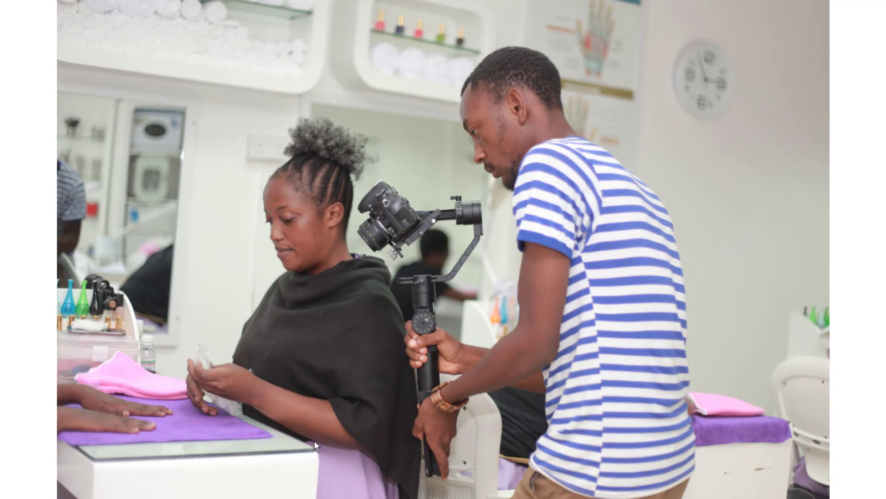
right_click(277, 291)
click(327, 216)
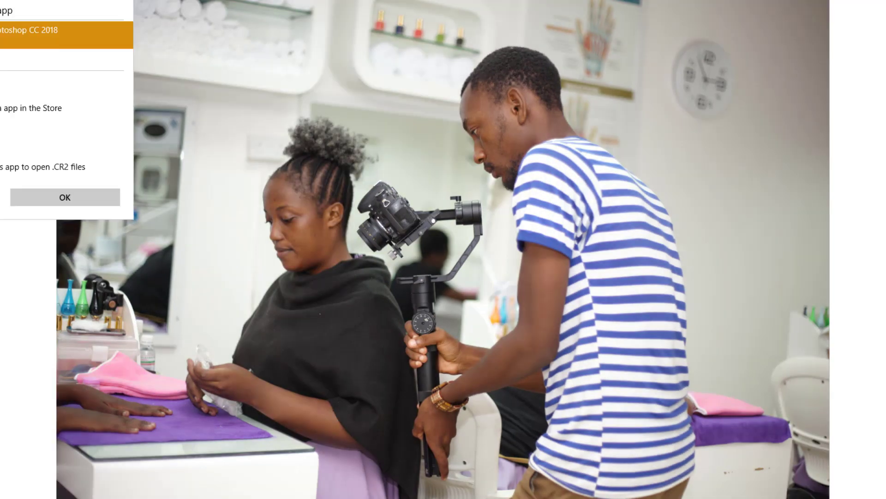
double_click(2, 35)
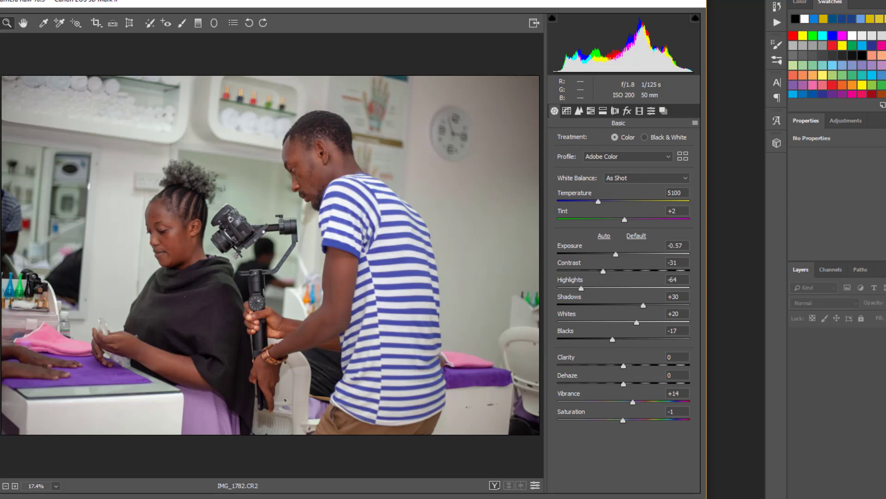
key(Return)
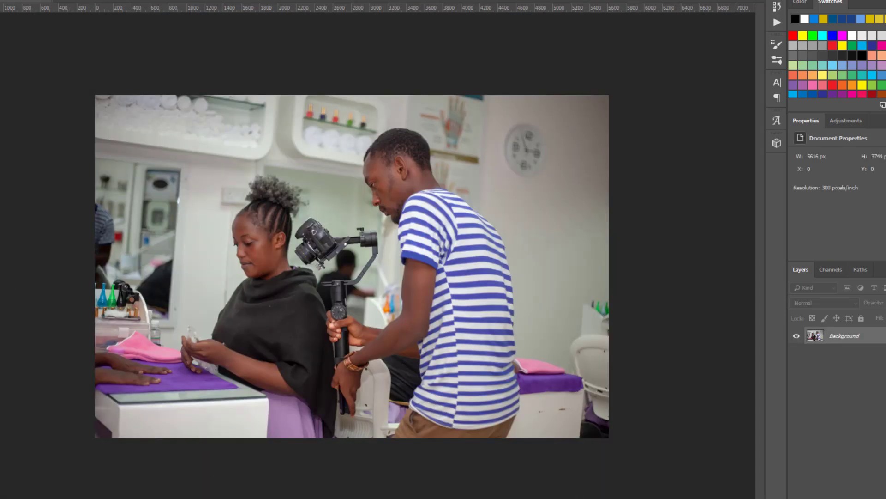
- Fit the salon photo on screen and apply Filter > Camera Raw Filter to it
right_click(329, 329)
click(377, 338)
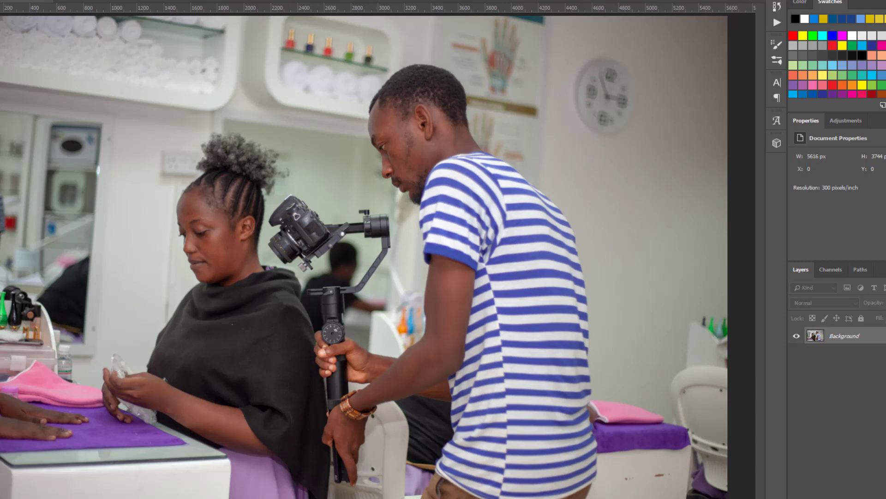
key(alt+t)
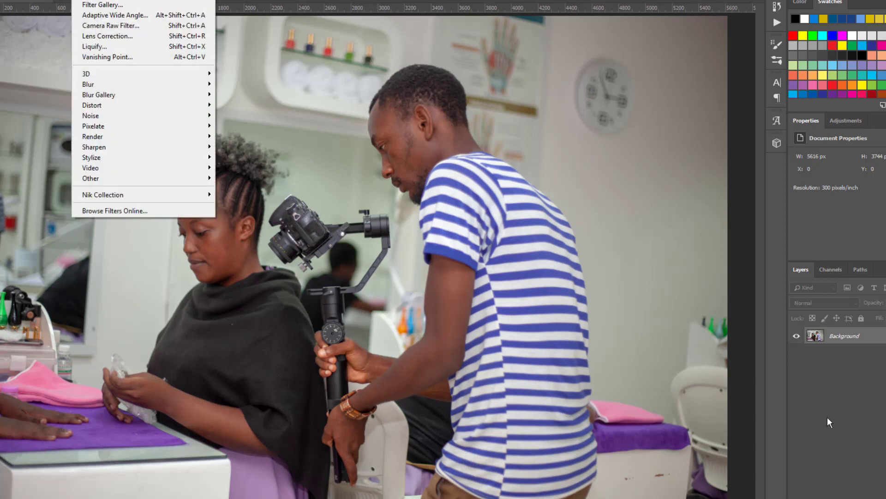
key(Escape)
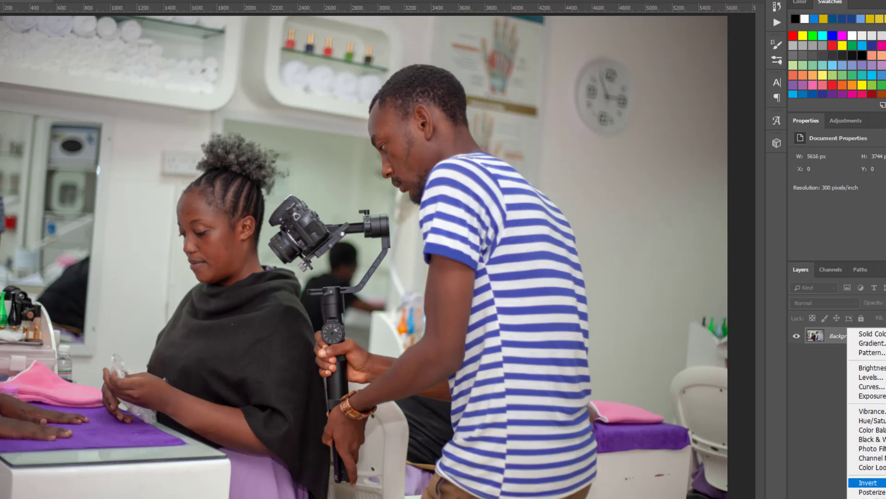
click(822, 429)
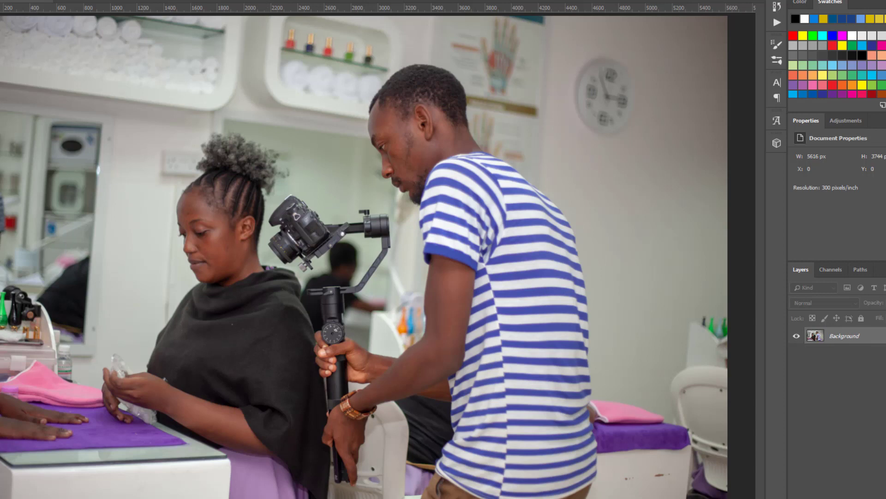
key(alt+t)
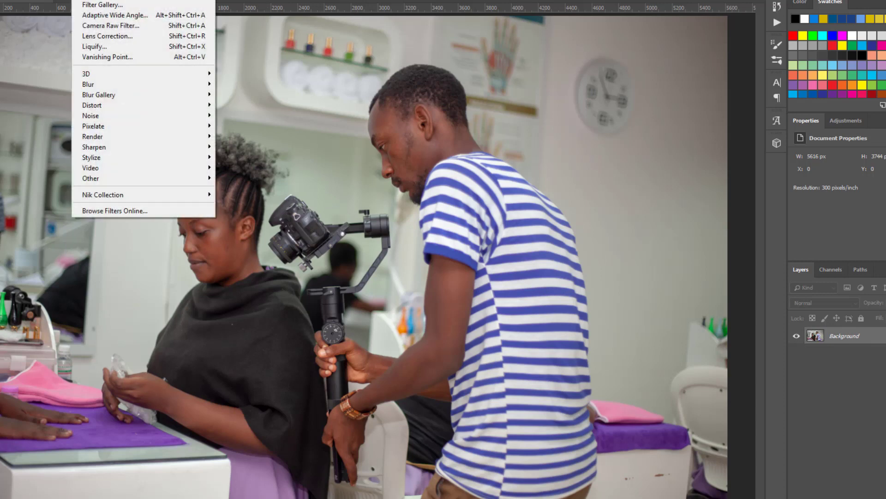
key(Escape)
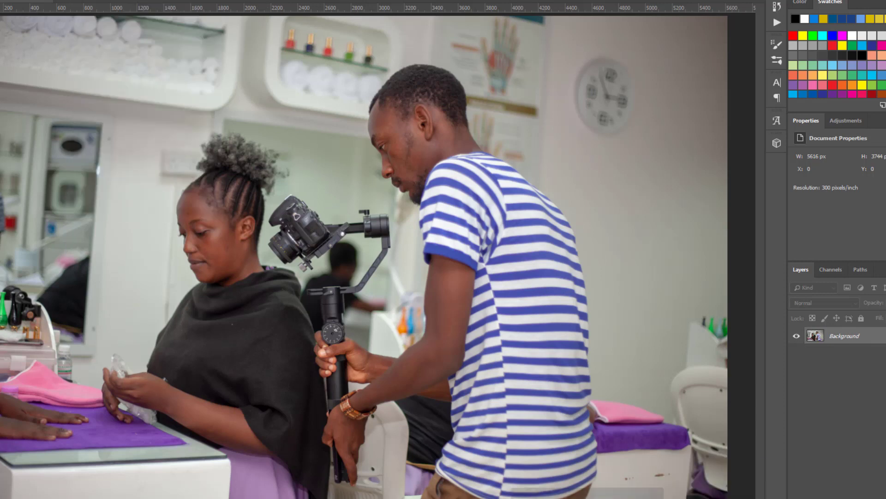
key(alt+t)
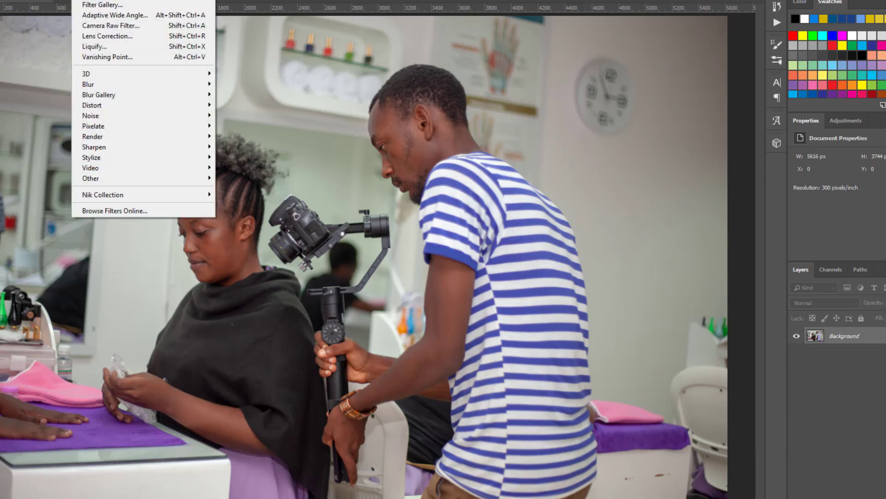
click(121, 27)
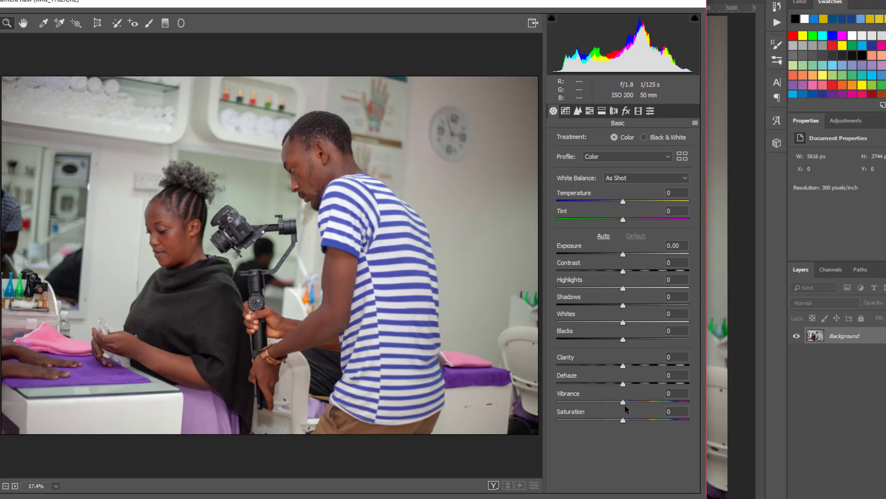
- In the Basic tab, drag Vibrance down to -51 and Temperature up to +31
drag(624, 401, 589, 402)
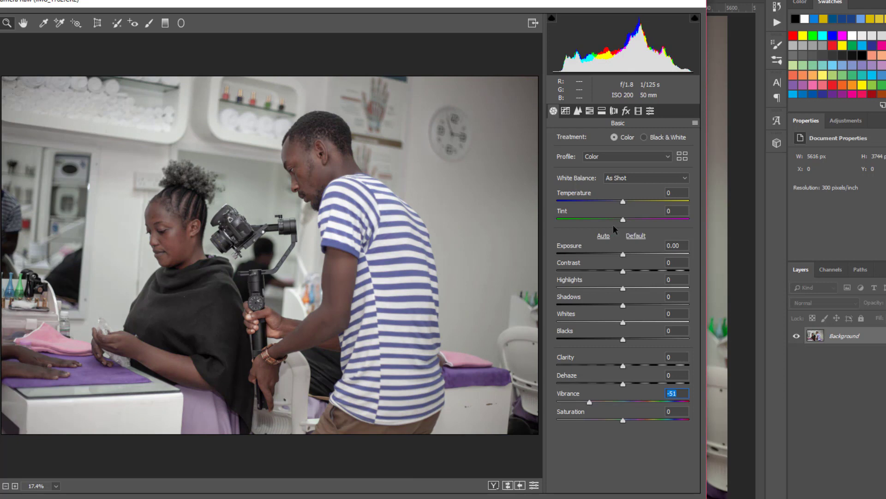
drag(624, 203, 644, 209)
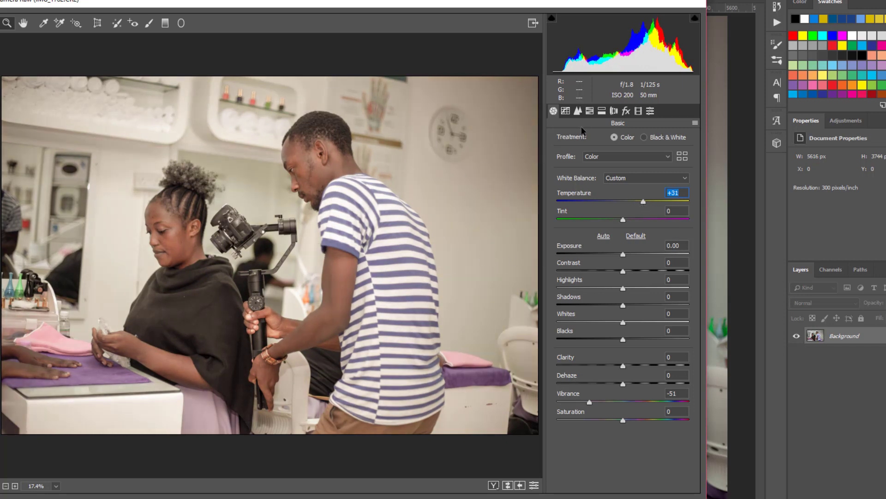
- In HSL, set Blues and Purples hue to -100, Magentas hue -94, and Blues saturation -77
click(578, 111)
click(589, 113)
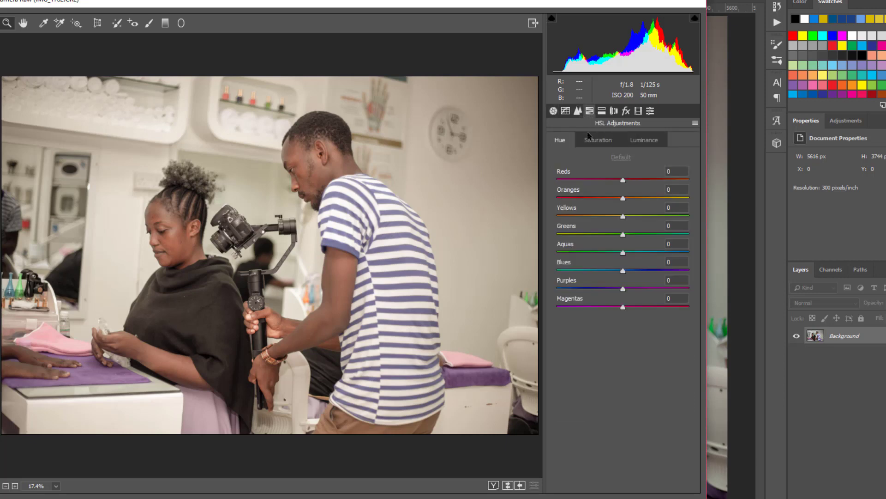
drag(623, 270, 558, 270)
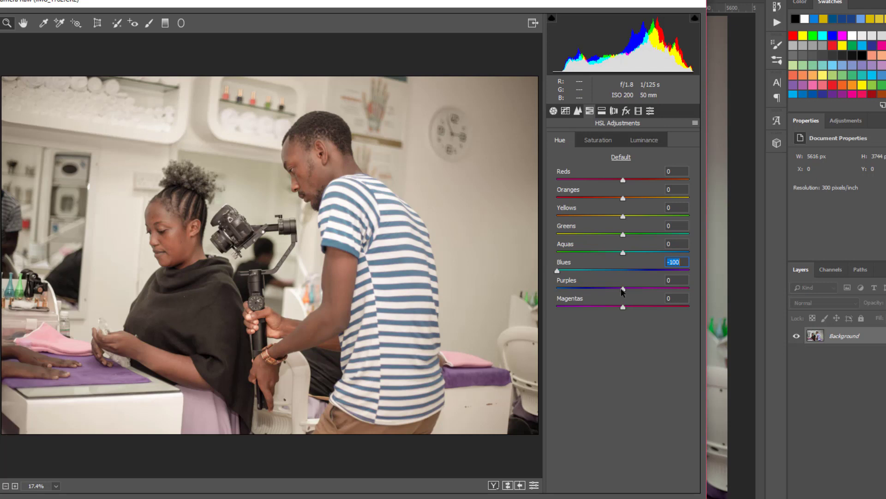
drag(623, 288, 541, 286)
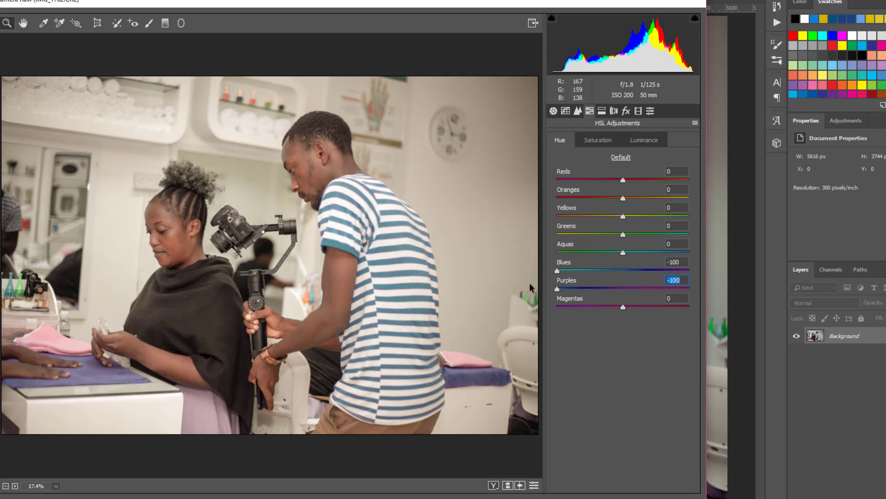
mouse_move(622, 307)
mouse_down()
mouse_move(561, 316)
mouse_move(646, 312)
mouse_move(567, 314)
mouse_move(625, 316)
mouse_up()
click(595, 141)
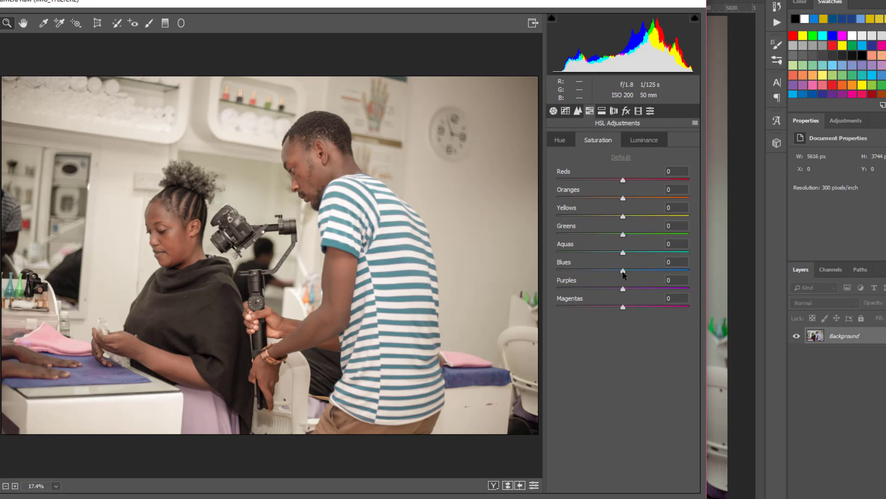
drag(623, 270, 573, 273)
click(606, 115)
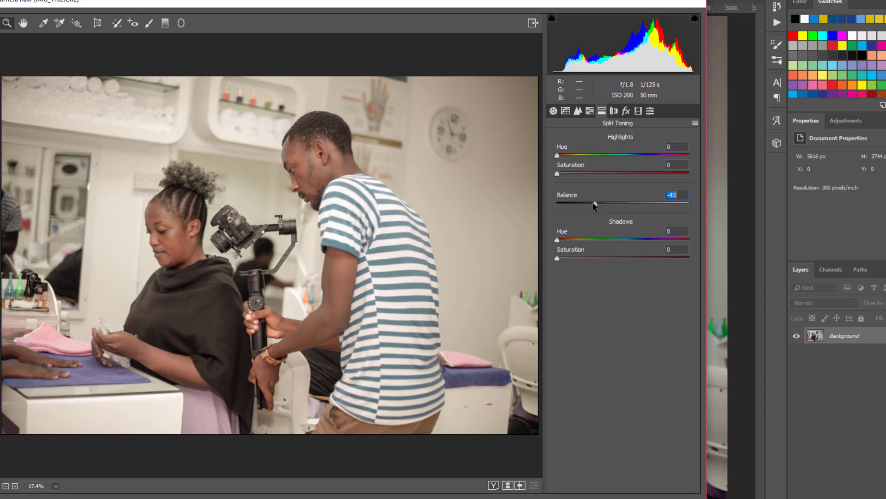
- Give highlights hue 92 saturation 16, shadows hue 231 saturation 21, and balance -71
drag(596, 209, 619, 209)
drag(558, 241, 629, 240)
drag(572, 172, 592, 162)
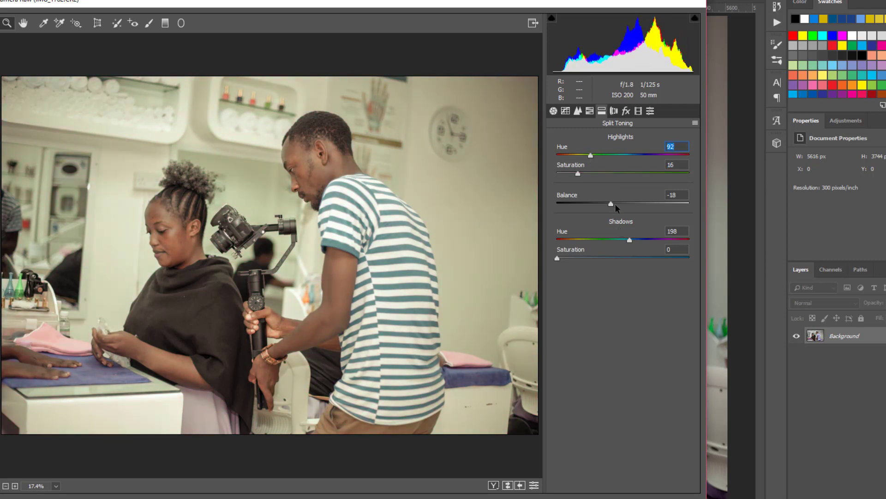
drag(610, 209, 576, 208)
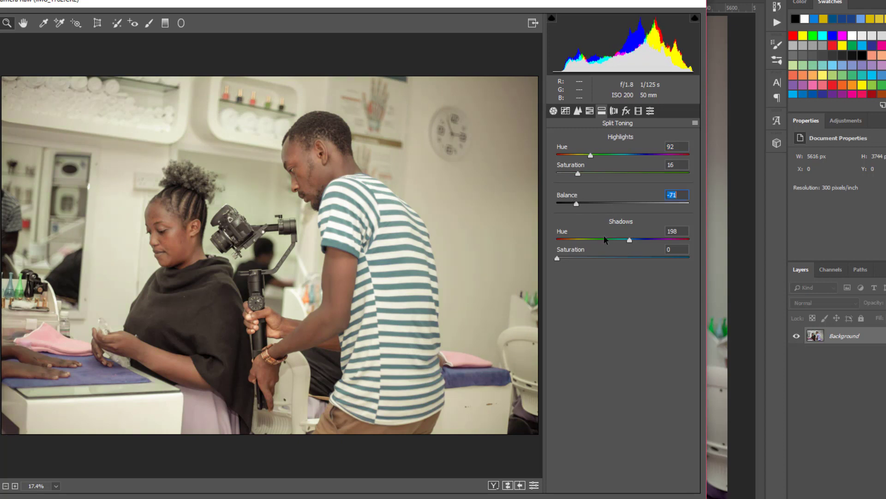
click(630, 241)
drag(558, 258, 585, 258)
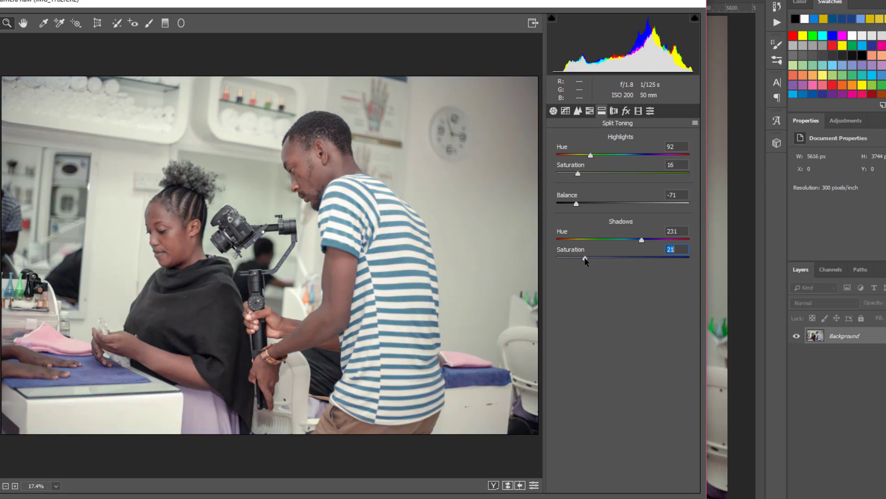
- In Lens Corrections, set Purple defringe Amount 11, Green Amount 9, and Vignetting -68
click(614, 112)
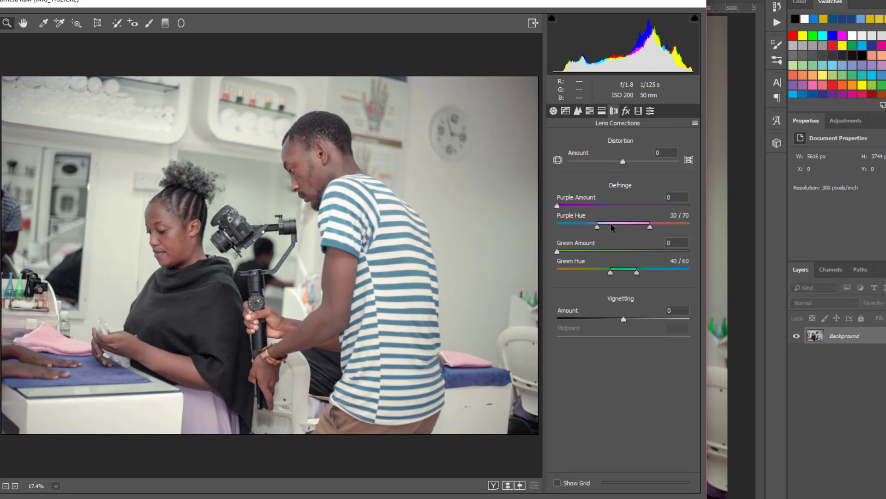
mouse_move(597, 227)
mouse_down()
mouse_move(613, 229)
mouse_move(588, 220)
mouse_move(615, 223)
mouse_up()
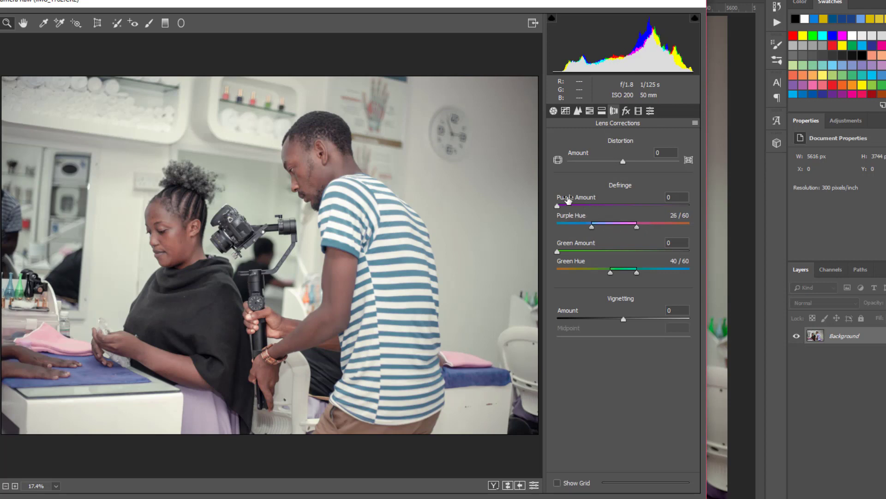
drag(561, 207, 592, 214)
mouse_move(626, 276)
mouse_down()
mouse_move(675, 274)
mouse_move(621, 276)
mouse_up()
drag(566, 254, 620, 259)
mouse_move(623, 162)
mouse_down()
mouse_move(645, 163)
mouse_move(632, 165)
mouse_up()
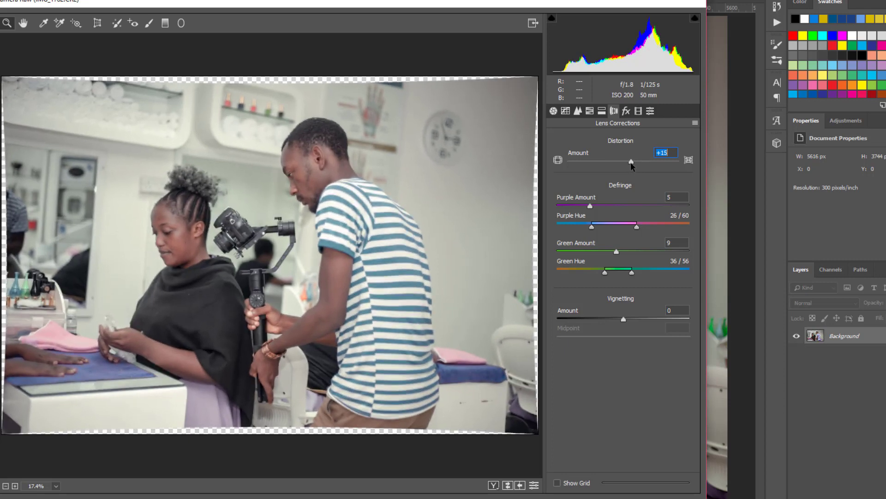
double_click(632, 163)
drag(623, 322, 583, 318)
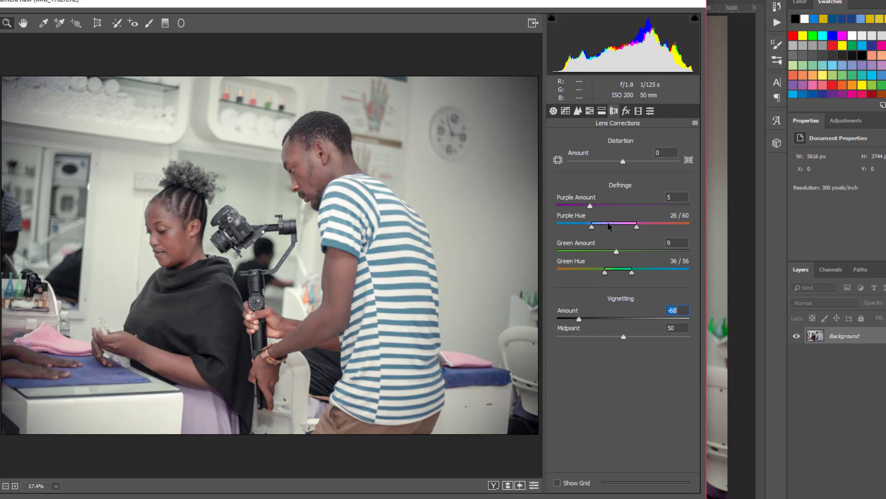
drag(608, 226, 634, 207)
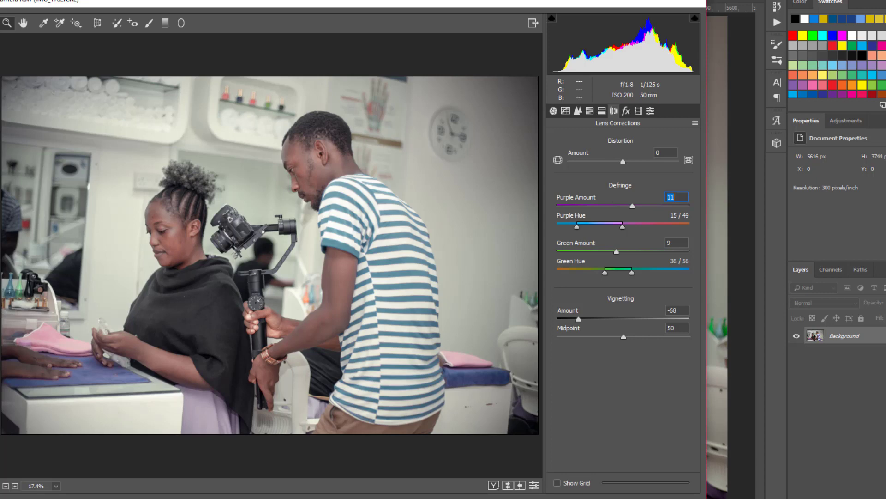
- Move the Camera Raw window aside to compare the graded photo with the original
drag(101, 11, 191, 39)
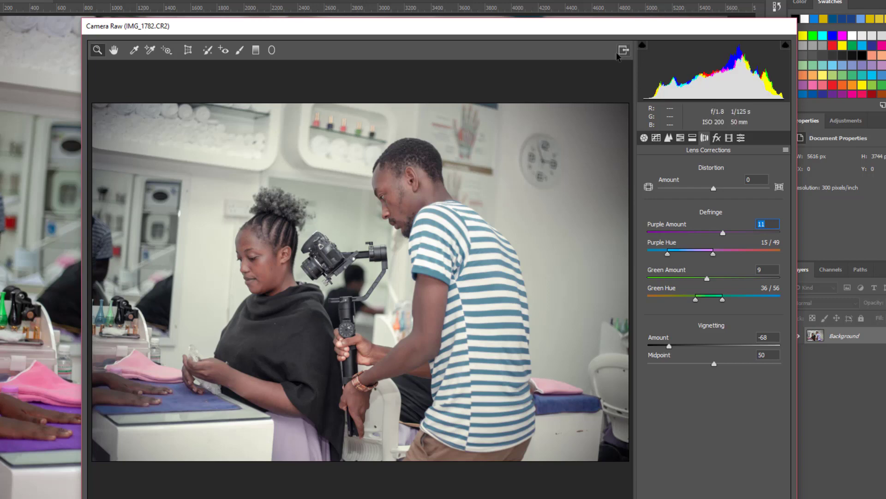
drag(148, 31, 392, 31)
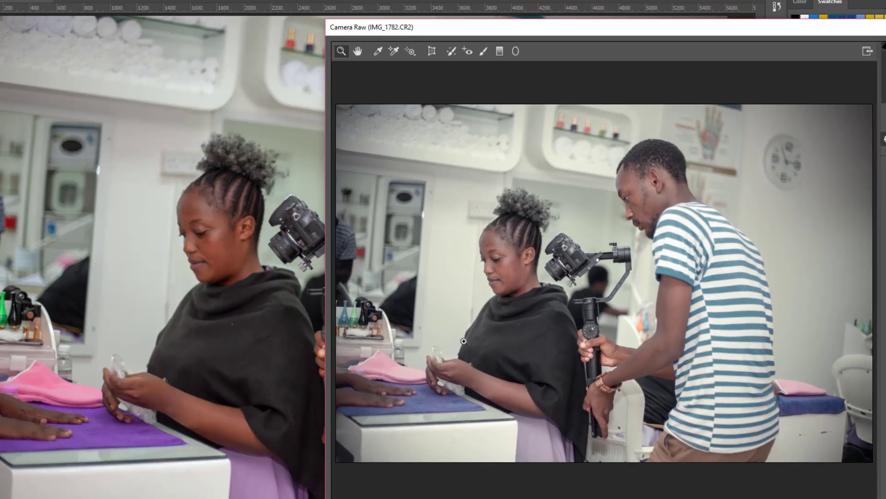
drag(501, 29, 183, 147)
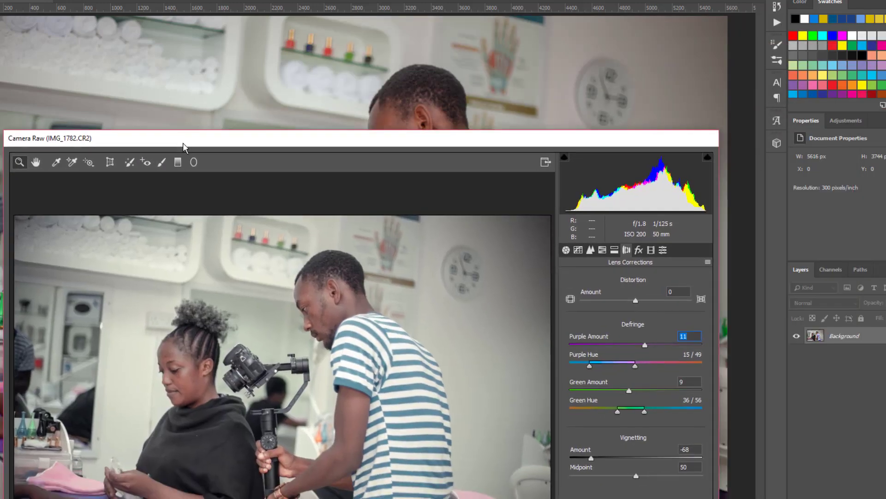
drag(391, 141, 470, 75)
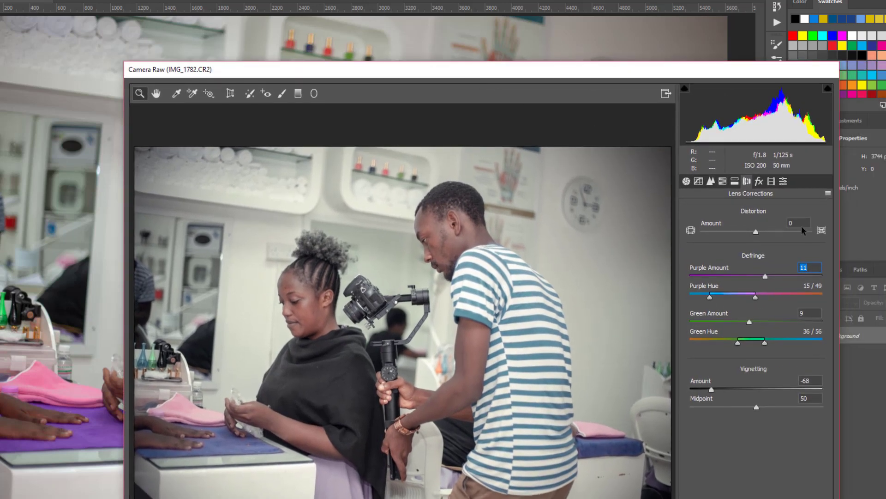
- Set Post Crop Vignetting to -52 and calibrate Shadows Tint +14, Red Hue +10, Blue Hue +27
click(759, 181)
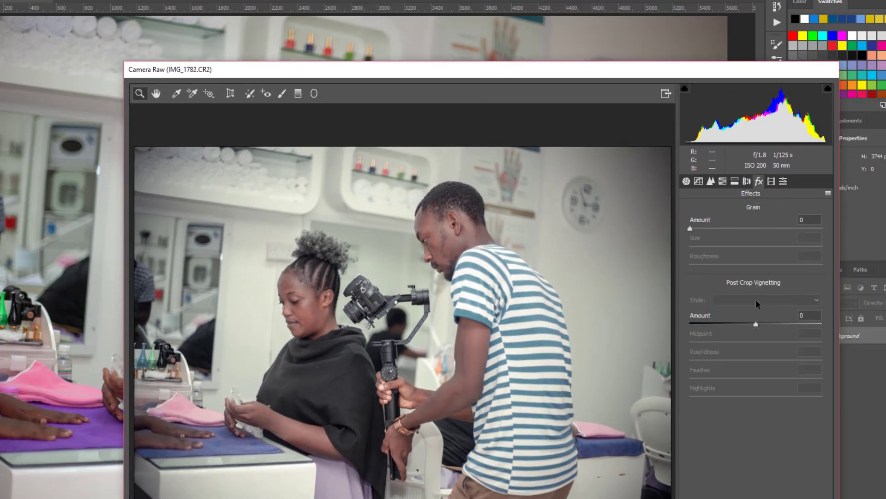
drag(756, 324, 724, 325)
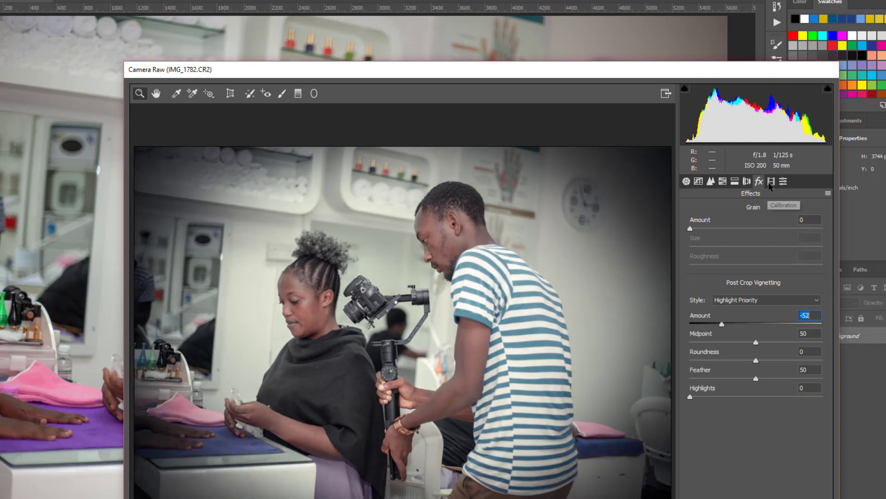
click(771, 181)
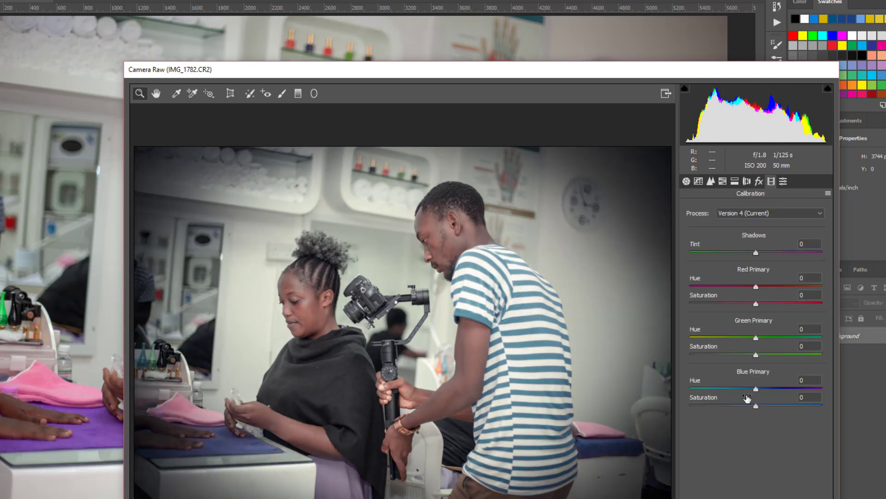
mouse_move(756, 389)
mouse_down()
mouse_move(769, 389)
mouse_move(736, 387)
mouse_move(788, 392)
mouse_move(772, 392)
mouse_up()
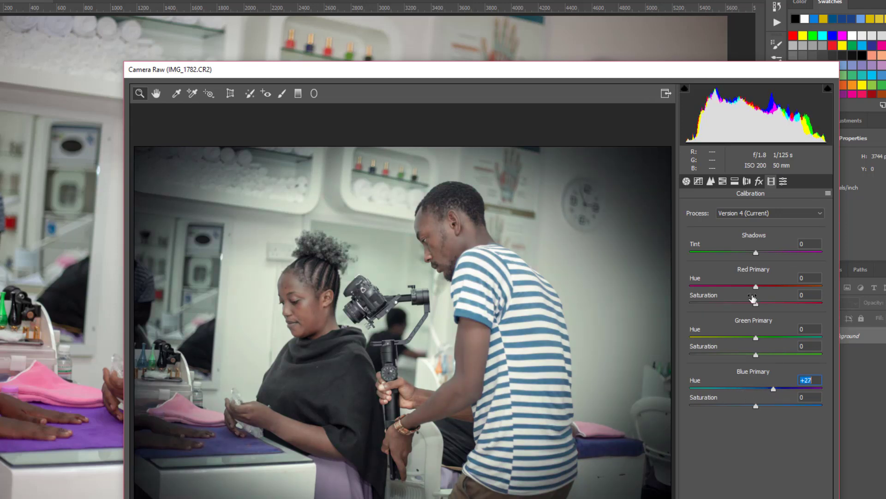
mouse_move(756, 285)
mouse_down()
mouse_move(770, 286)
mouse_move(719, 288)
mouse_move(762, 286)
mouse_up()
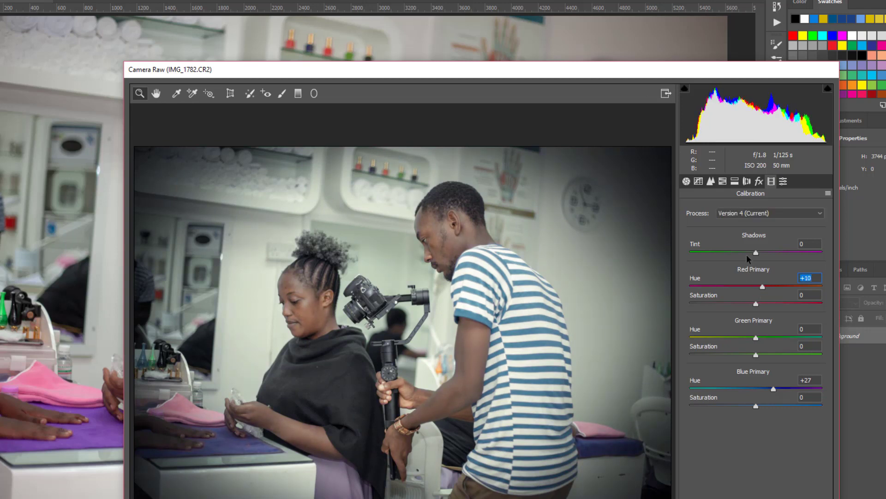
drag(756, 254, 765, 254)
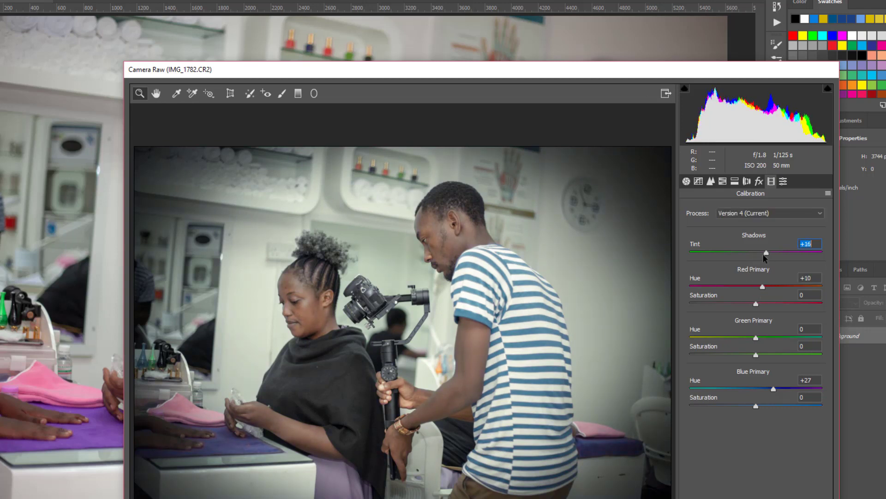
click(752, 215)
click(759, 255)
- Reposition the Camera Raw window and start a new preset from the Presets tab
drag(508, 67, 452, 0)
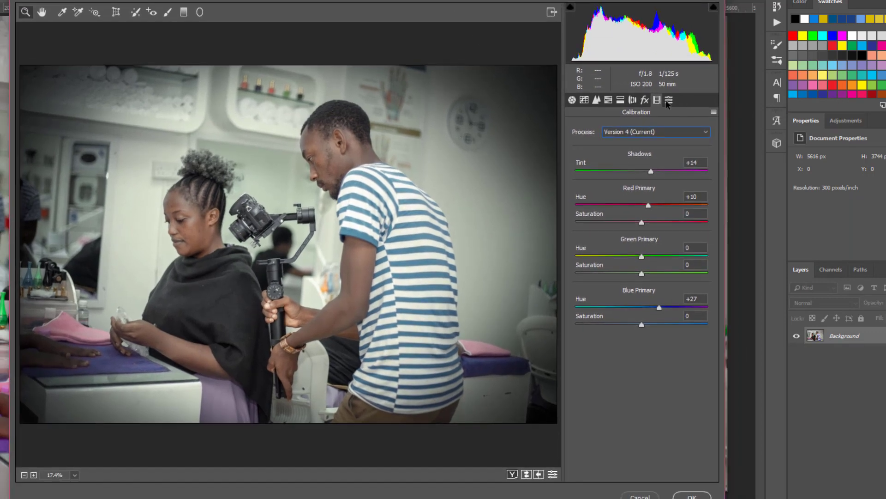
click(668, 101)
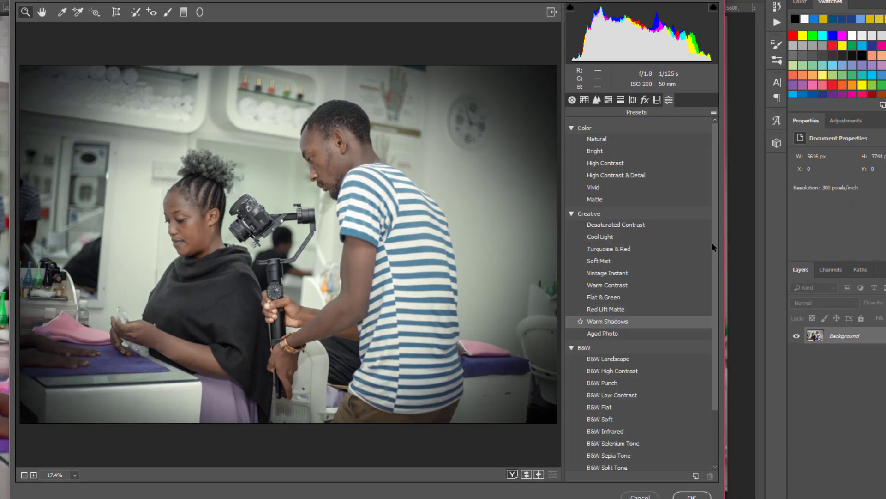
click(696, 477)
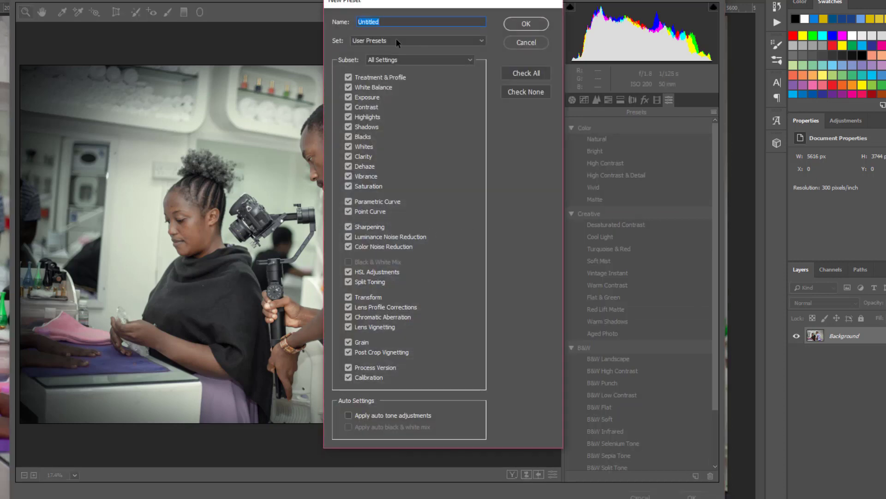
- Save the grade as the preset 'abv', then apply the Camera Raw edits to the photo
text(abvd)
click(526, 24)
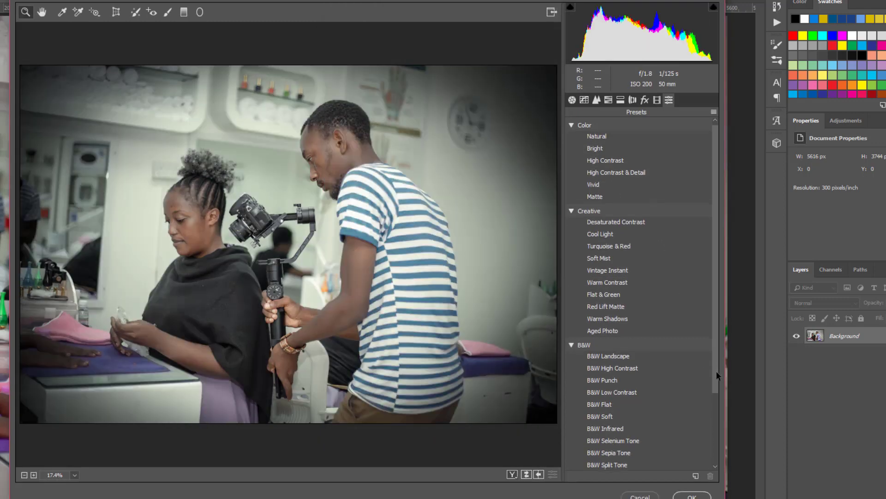
drag(716, 370, 704, 444)
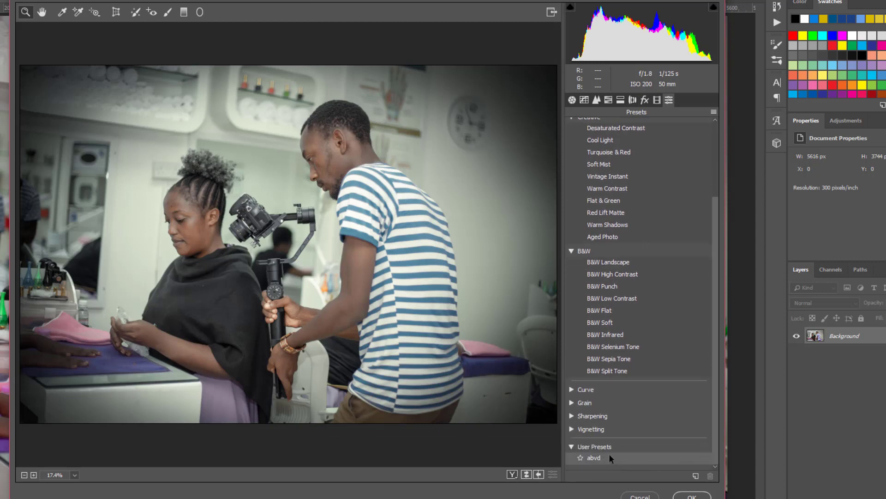
scroll(618, 330, up, 5)
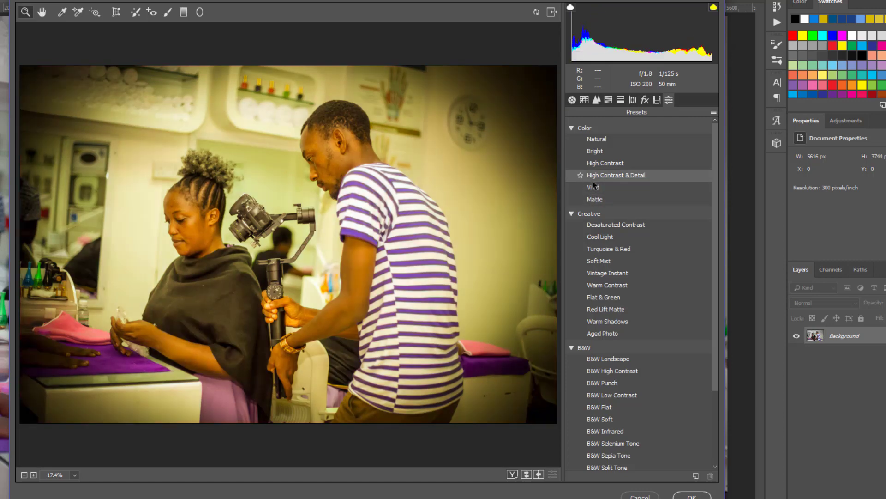
click(593, 152)
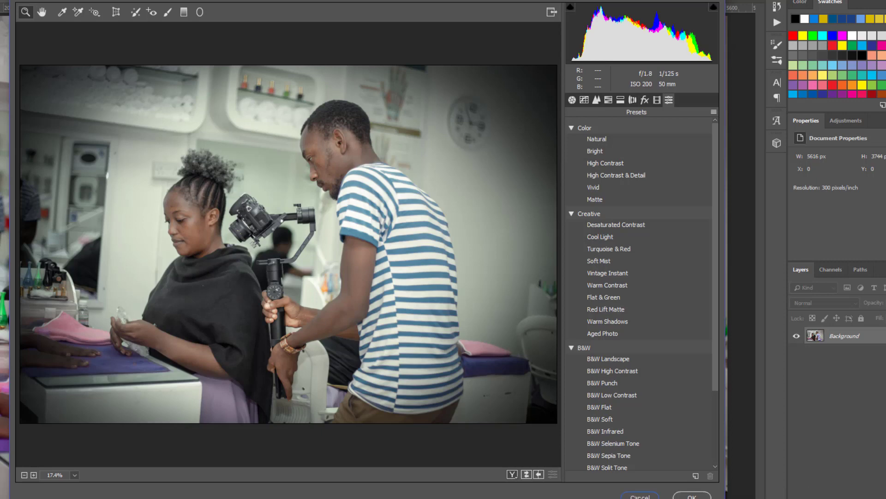
click(692, 497)
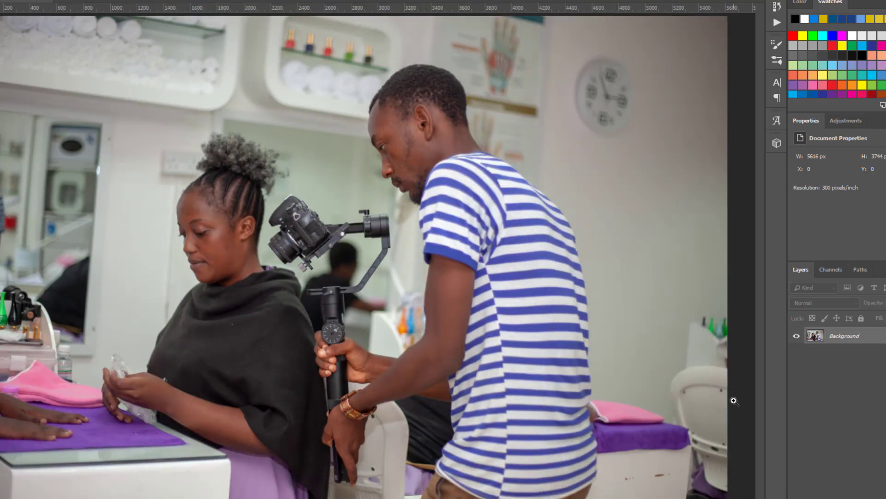
- Add a Selective Color layer and set Yellows to Cyan +100, Yellow -100, Black -86
click(850, 496)
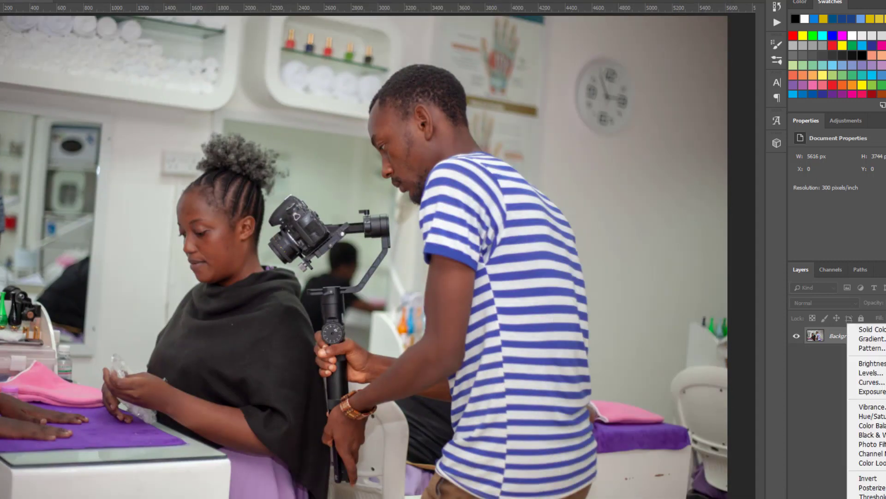
click(870, 498)
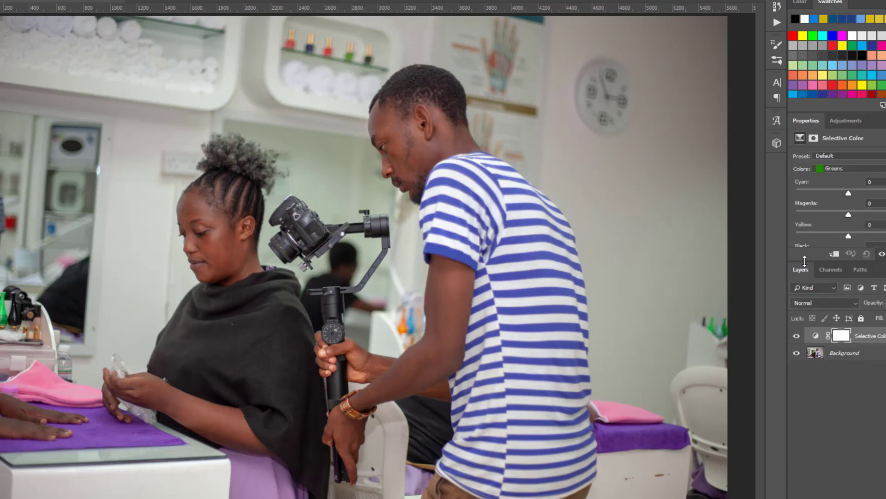
drag(805, 260, 805, 403)
click(843, 169)
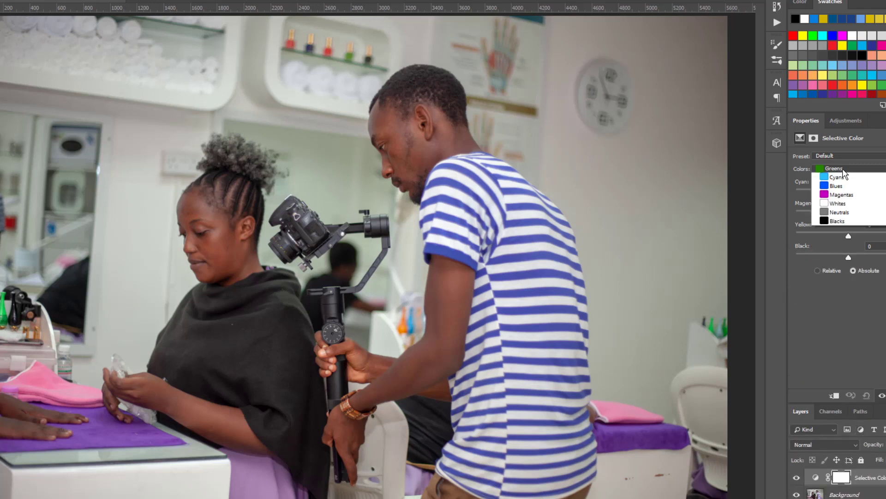
key(Down)
key(Down)
key(Down)
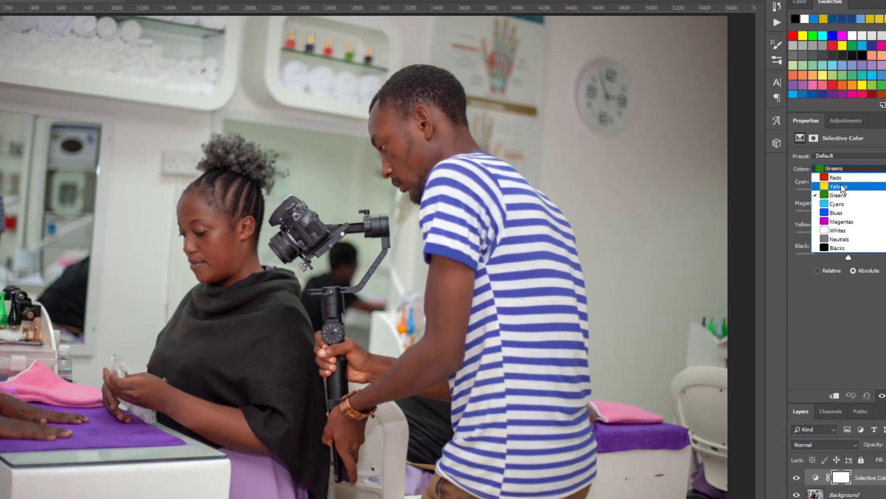
click(839, 186)
drag(848, 192, 800, 214)
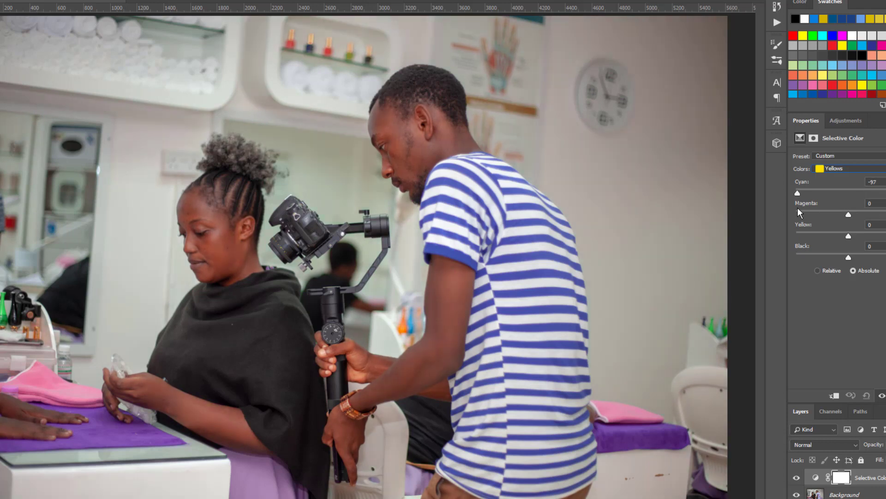
drag(854, 212, 885, 210)
click(851, 171)
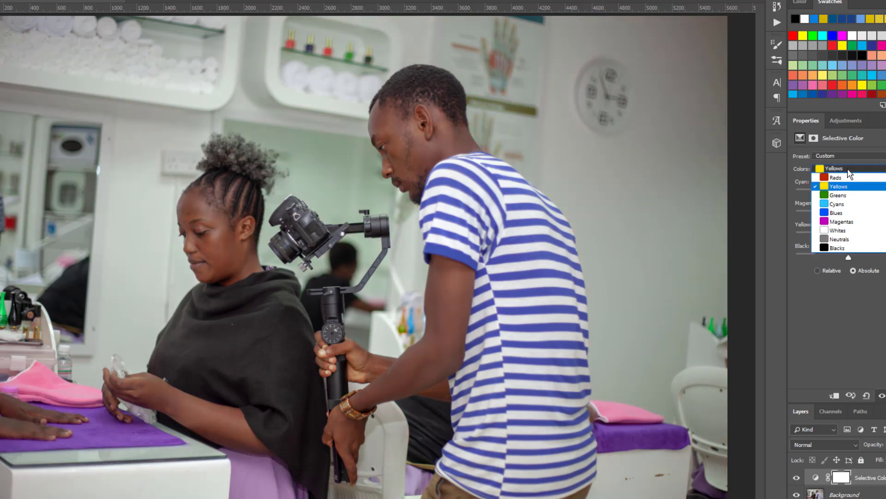
click(855, 183)
drag(850, 236, 777, 229)
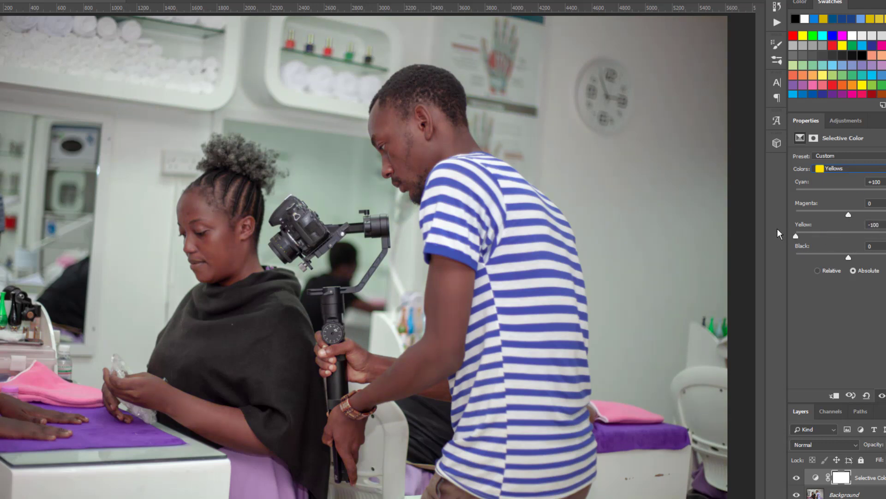
drag(849, 257, 803, 257)
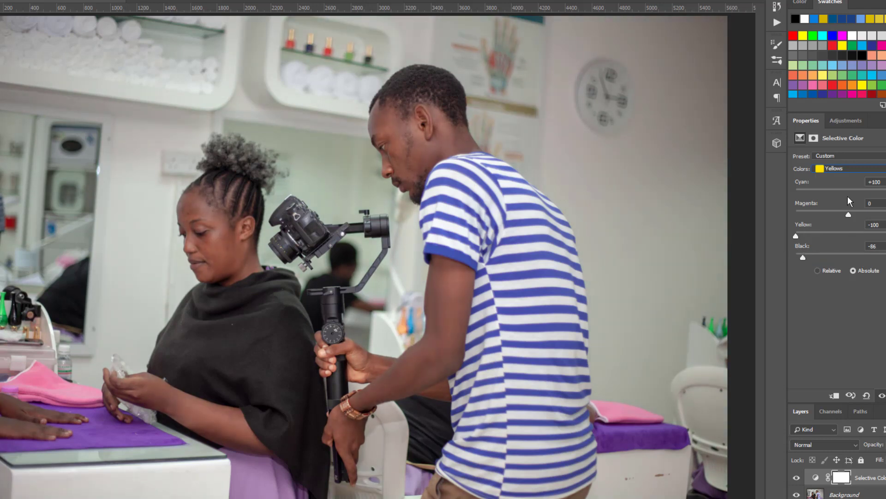
- Set Blues to Cyan -100, Magenta +82, Yellow -62, Black +21, turning the stripes purple
click(828, 157)
click(831, 176)
click(836, 169)
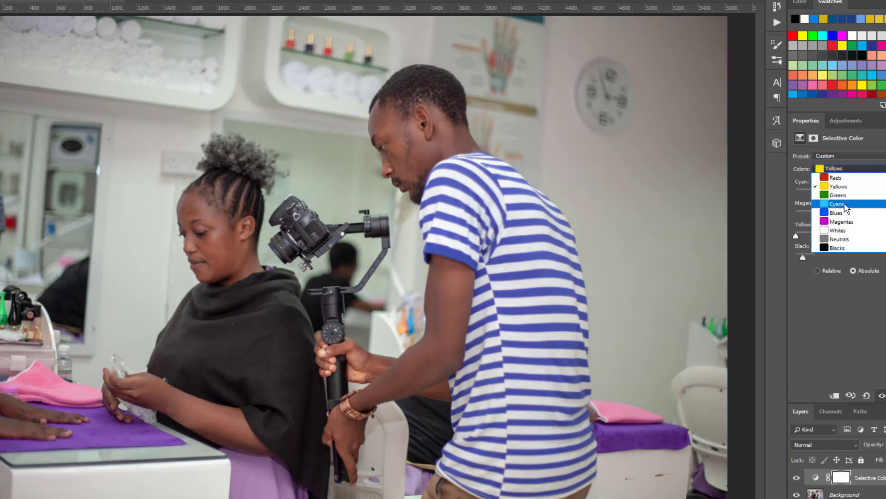
click(845, 213)
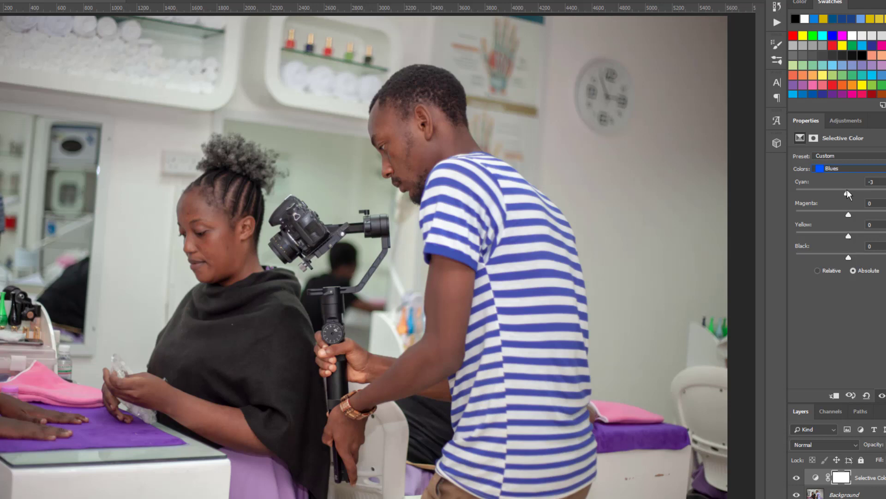
drag(845, 189, 789, 195)
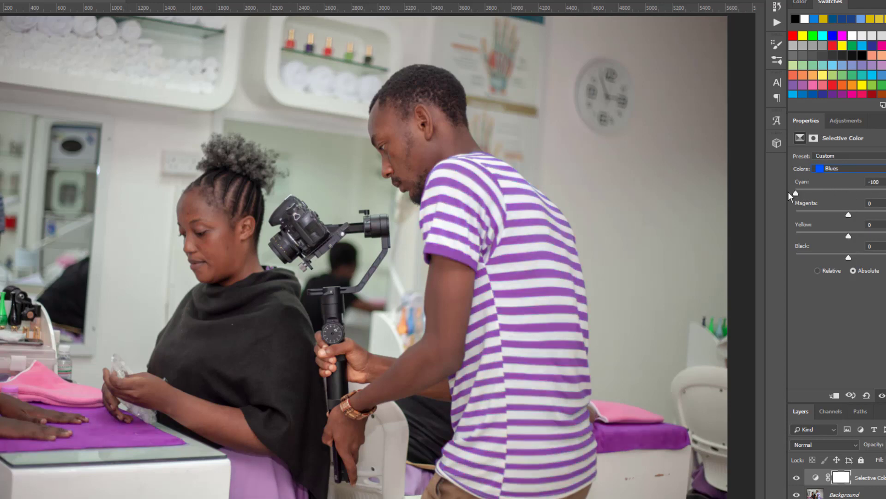
drag(845, 215, 885, 216)
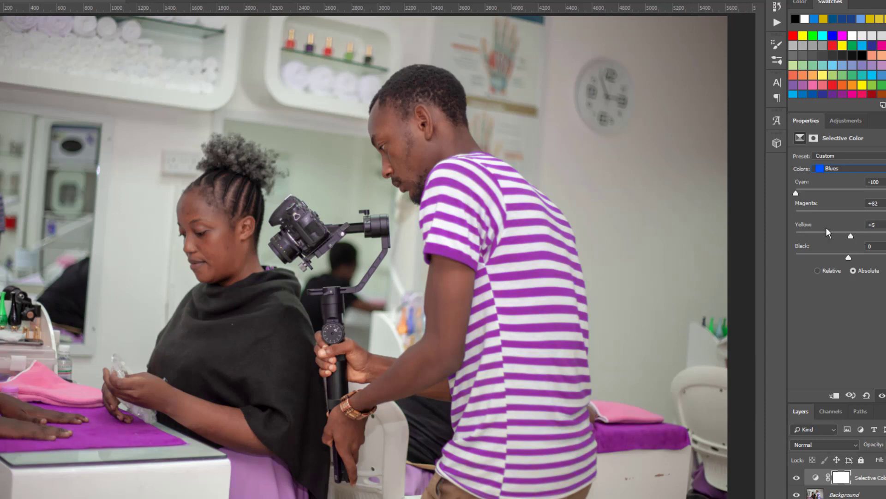
drag(826, 227, 818, 227)
mouse_move(849, 257)
mouse_down()
mouse_move(800, 258)
mouse_move(864, 259)
mouse_up()
- Add some yellow to the Magentas in the Selective Color adjustment
click(834, 168)
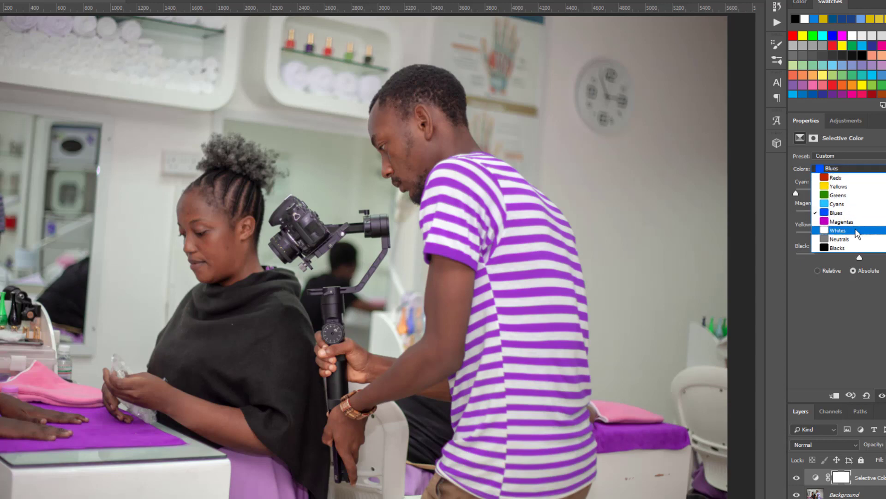
click(851, 221)
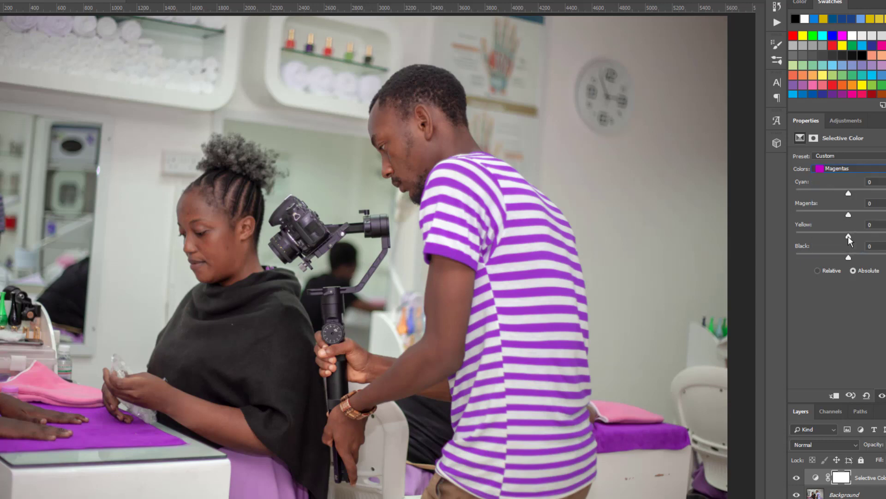
drag(792, 231, 826, 214)
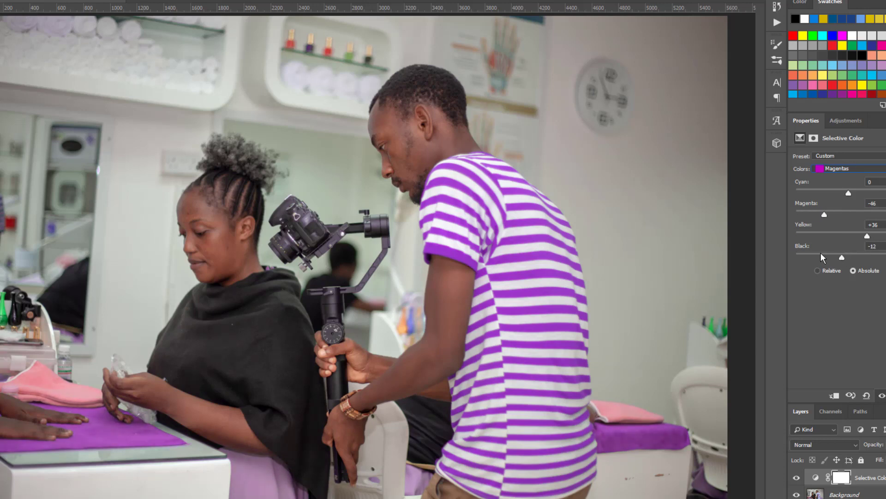
- Set Whites to Cyan -88, Magenta -70, Yellow -100 and Black -100
click(836, 169)
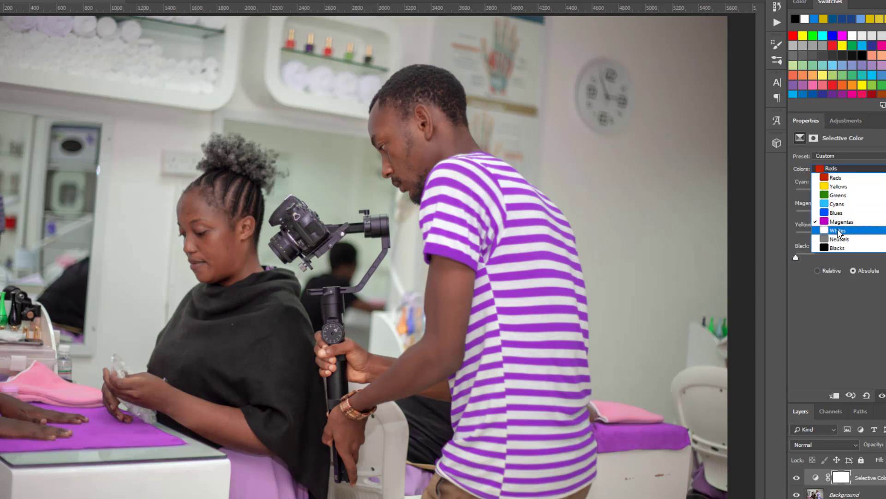
click(839, 231)
drag(808, 234, 785, 237)
drag(843, 215, 811, 215)
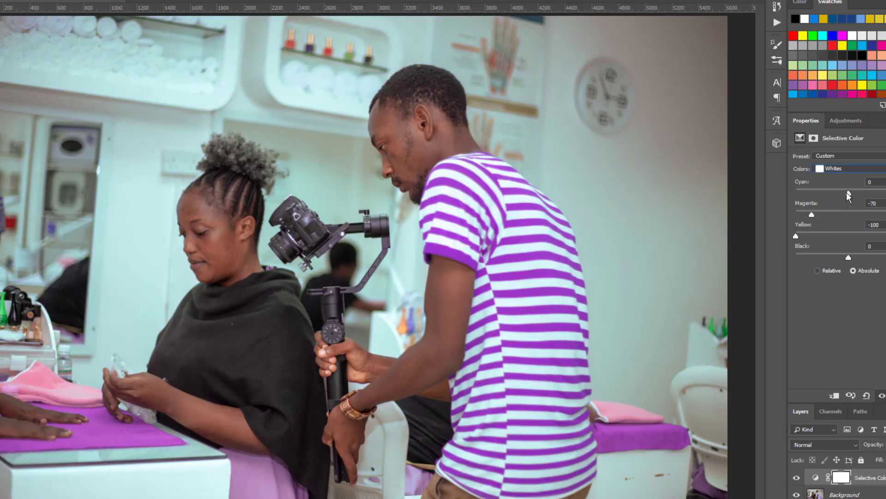
drag(848, 193, 802, 193)
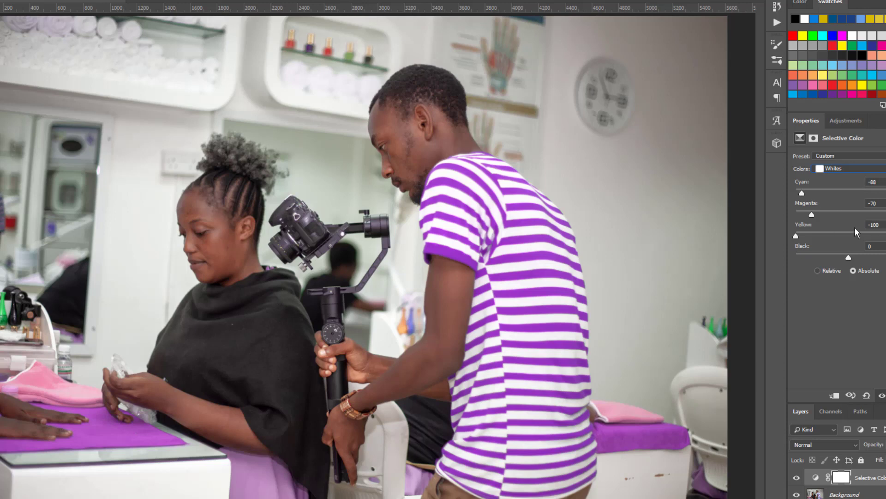
drag(848, 257, 790, 247)
- Zoom out to the whole photo, toggle Selective Color off and on to compare, and enlarge the Layers list
right_click(316, 270)
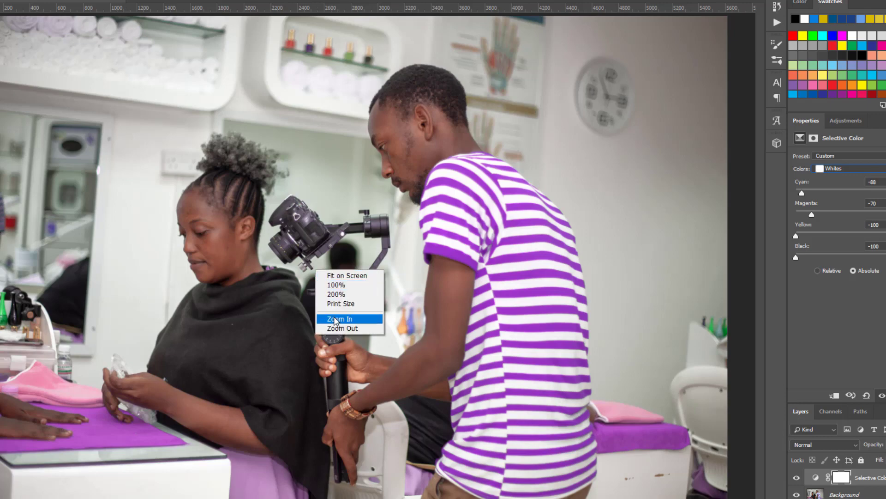
click(343, 328)
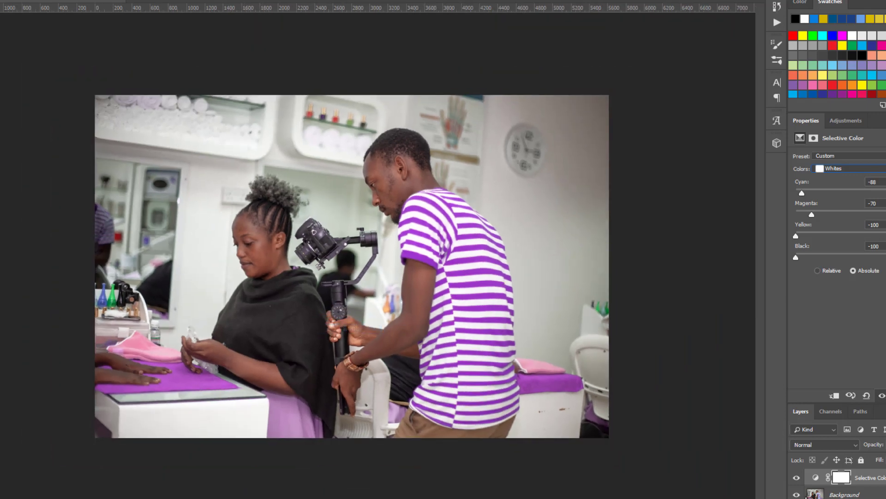
click(799, 479)
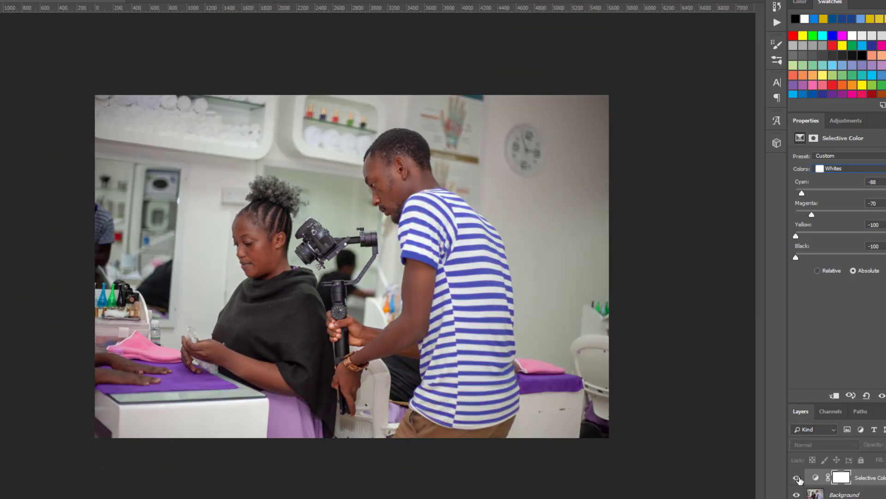
click(797, 479)
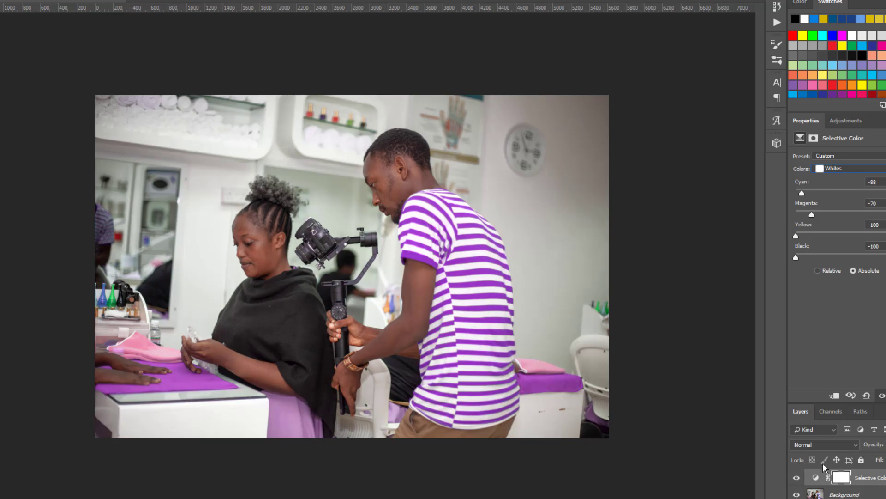
drag(821, 405, 822, 296)
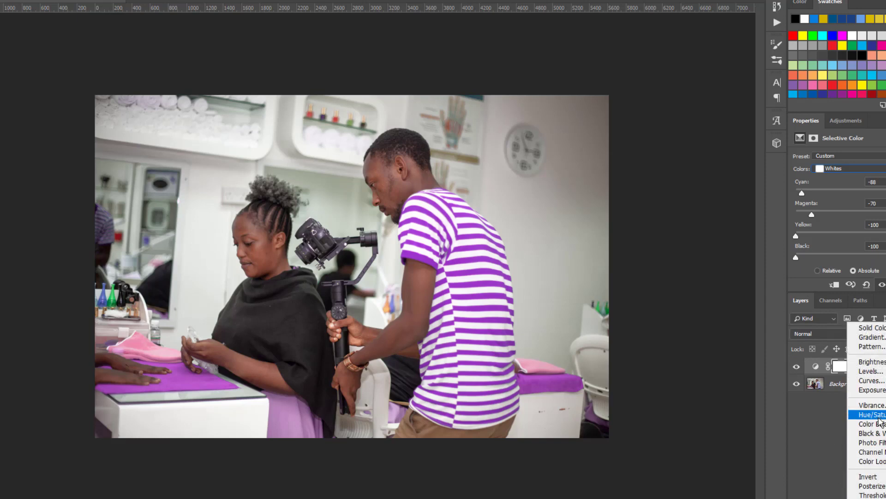
- Add a Hue/Saturation adjustment with saturation slightly reduced and the photo darkened a little
click(878, 417)
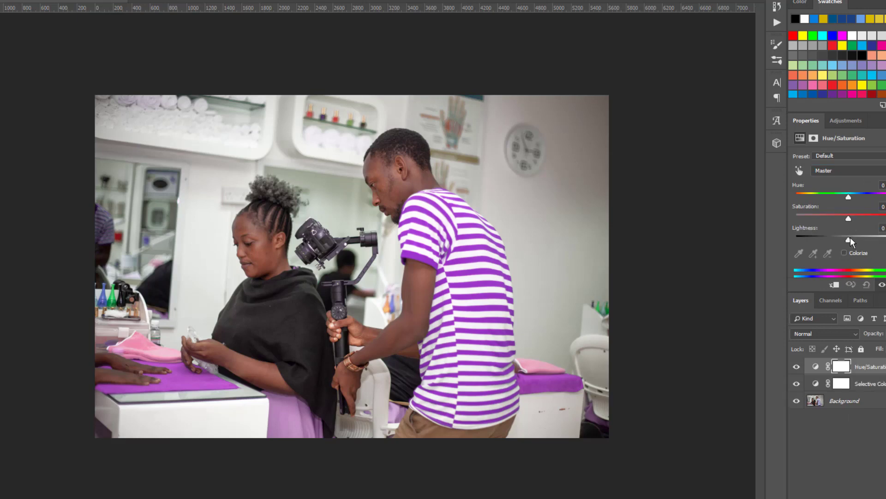
drag(847, 215, 843, 197)
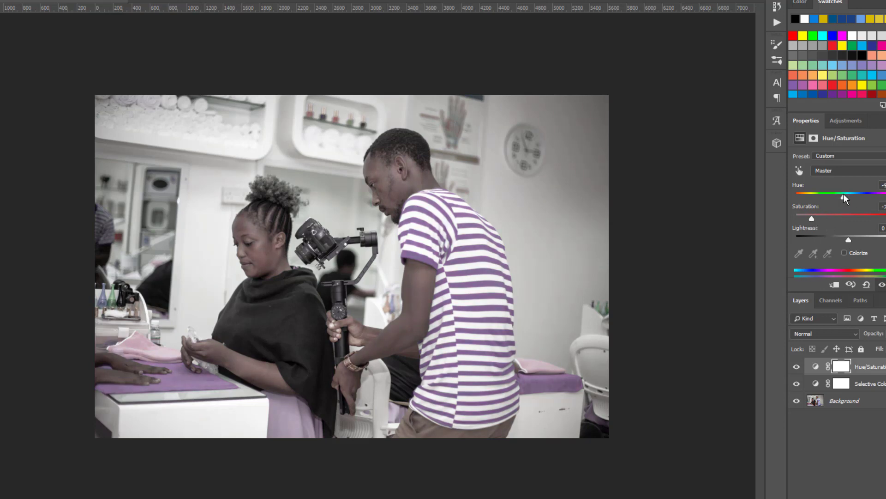
drag(815, 217, 846, 223)
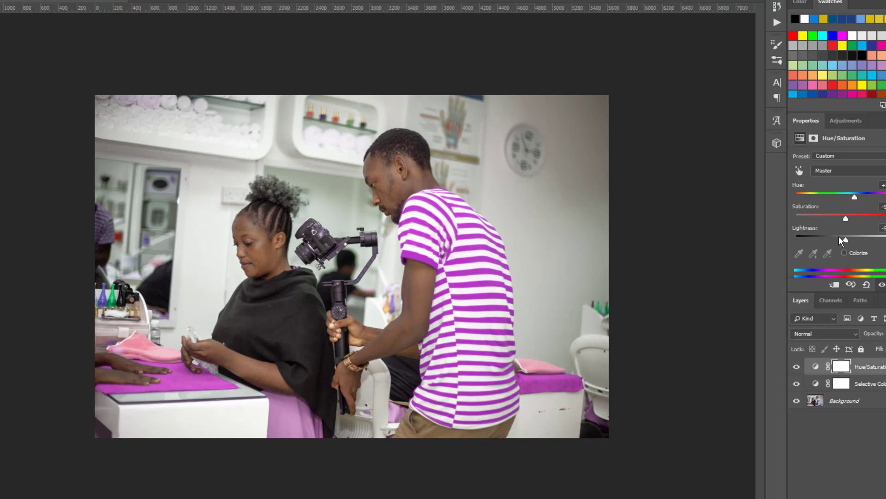
drag(838, 236, 829, 234)
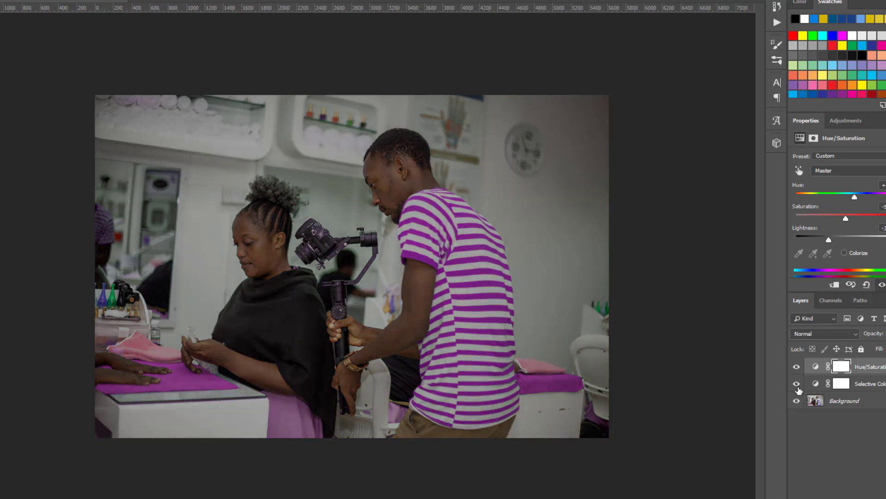
- Hide the Hue/Saturation and Selective Color layers to view the original photo
click(797, 383)
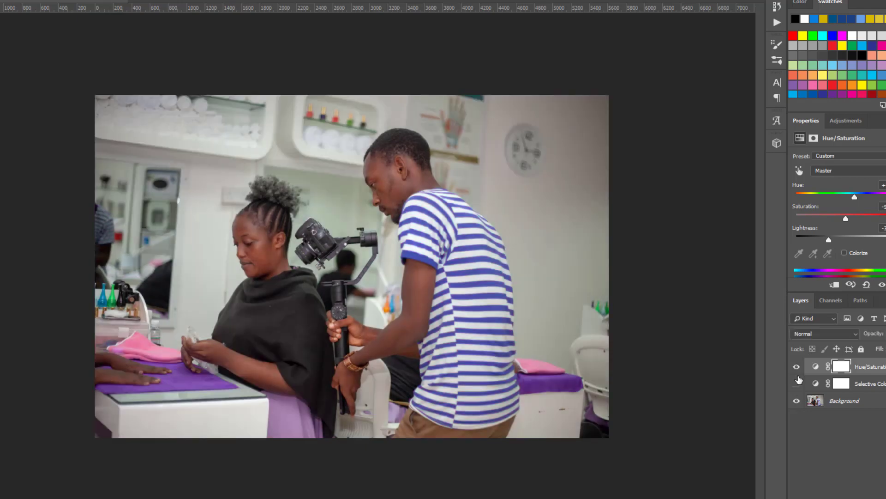
click(797, 383)
click(797, 366)
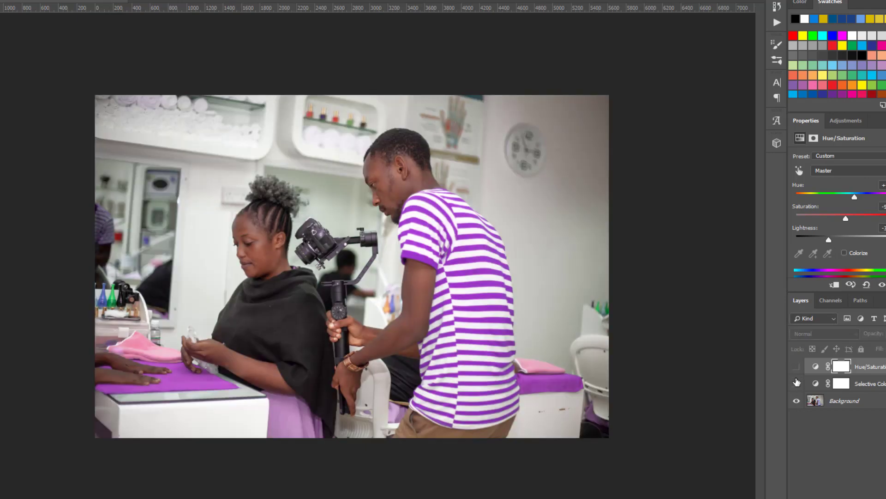
click(797, 383)
click(867, 450)
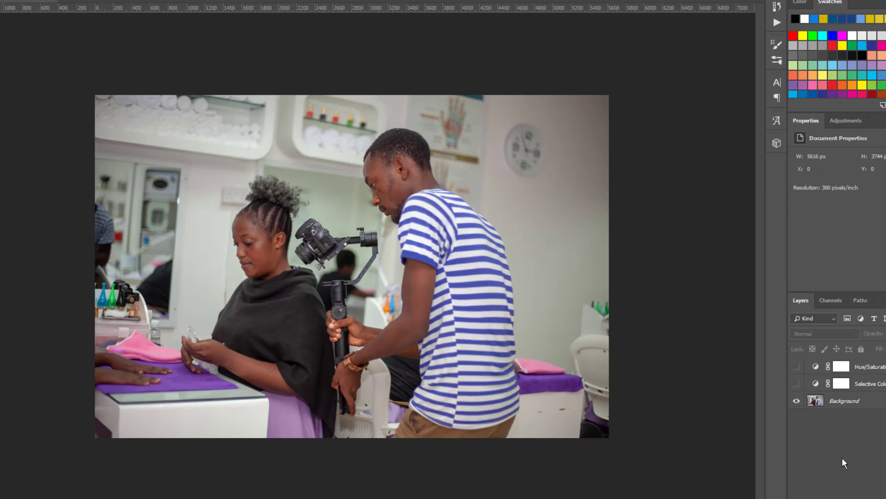
- Add a Color Lookup adjustment above the Background and load the 2Strip.look LUT
click(845, 400)
click(850, 497)
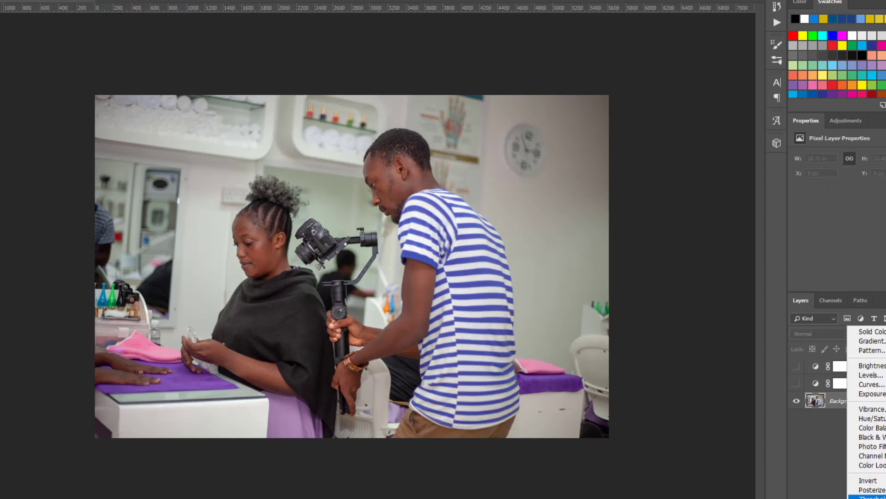
click(871, 465)
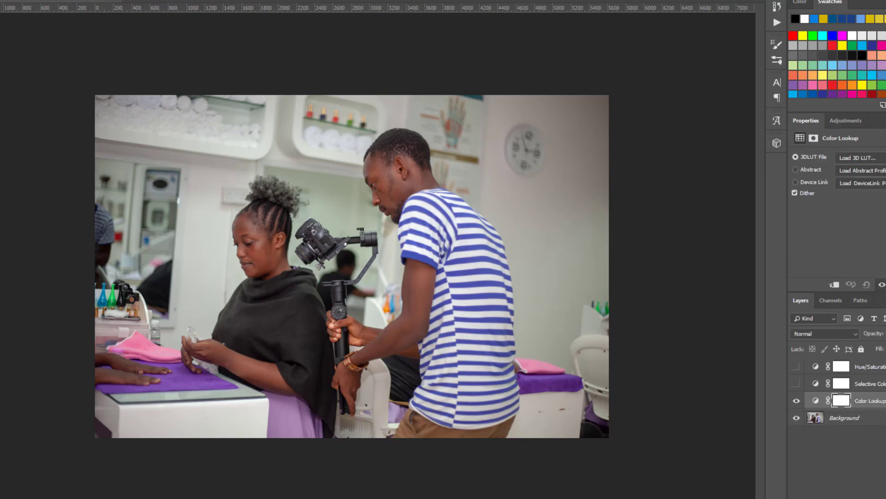
click(883, 158)
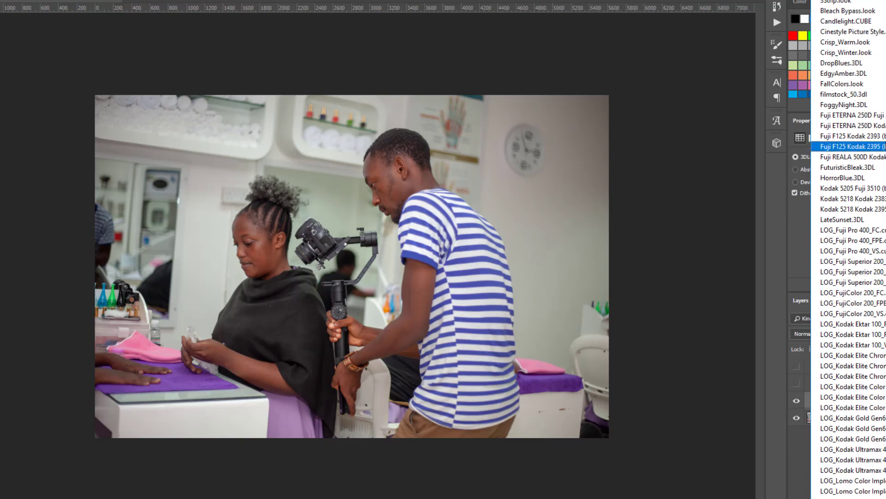
key(Up)
key(Up)
key(Up)
key(Up)
key(Up)
key(Up)
key(Up)
key(Up)
key(Up)
key(Up)
key(Up)
key(Up)
key(Up)
key(Up)
key(Up)
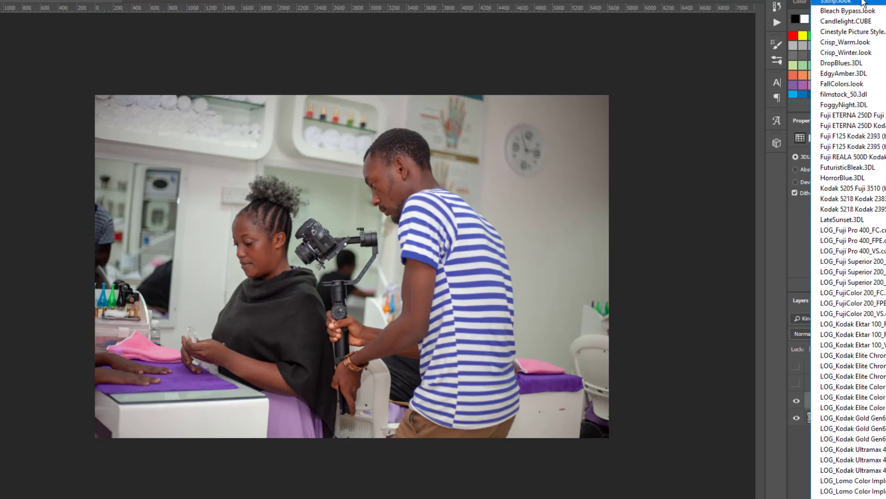
key(Return)
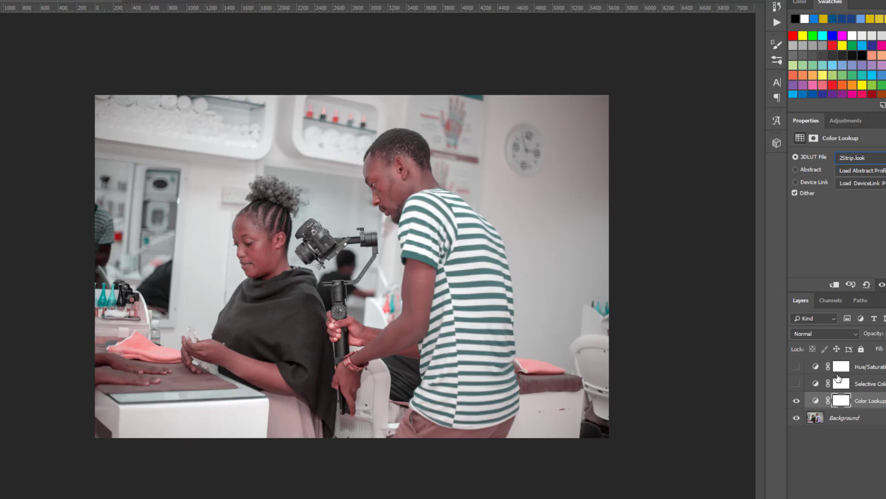
- Preview LUTs from Candlelight.CUBE and filmstock_50 through FoggyNight, FuturisticBleak and HorrorBlue
key(Down)
key(Down)
key(Down)
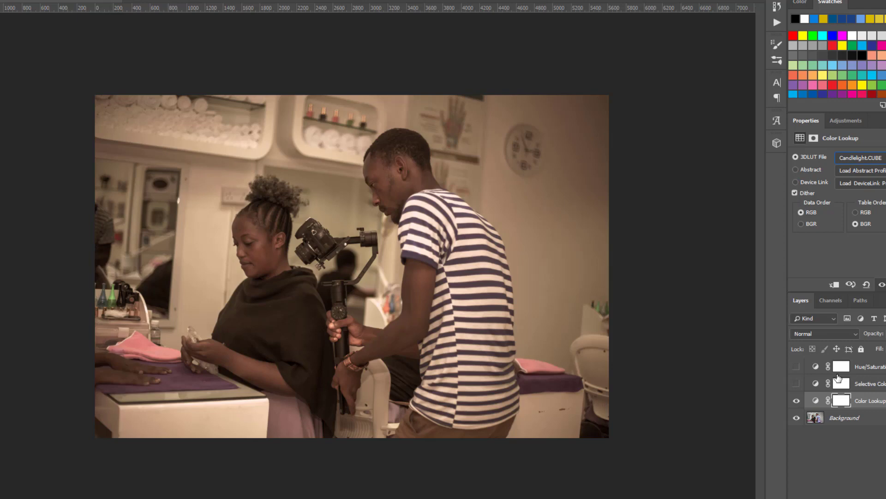
key(Down)
key(Down)
key(Down)
key(Down)
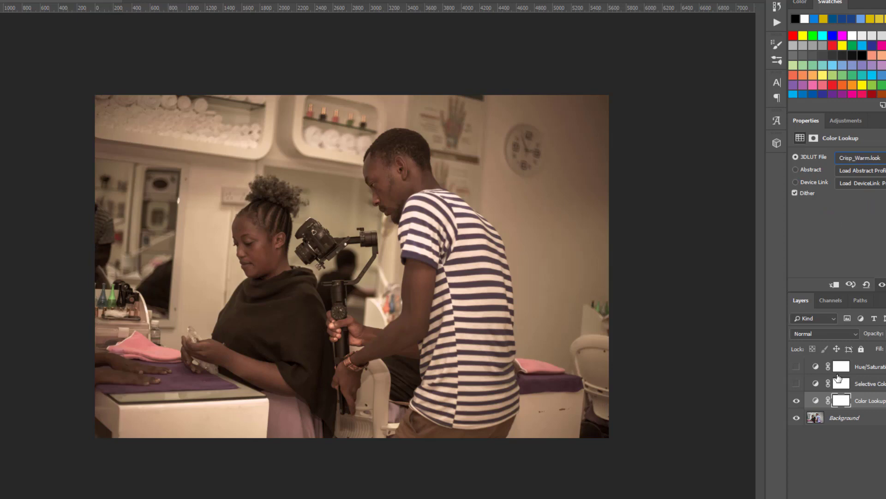
key(Up)
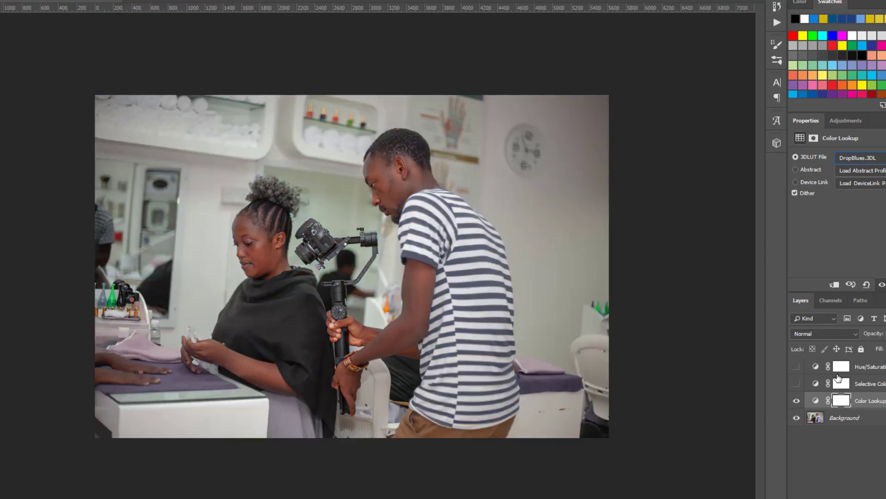
key(Down)
key(Down)
key(Down)
key(Down)
key(Down)
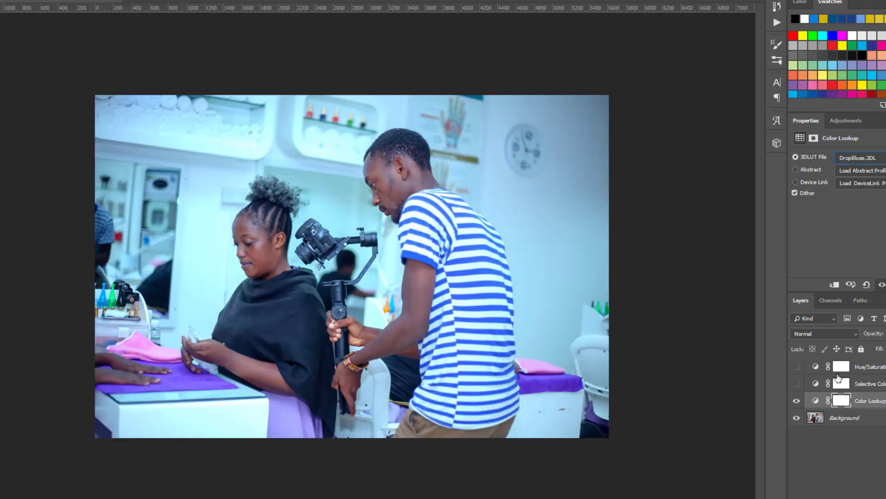
key(Down)
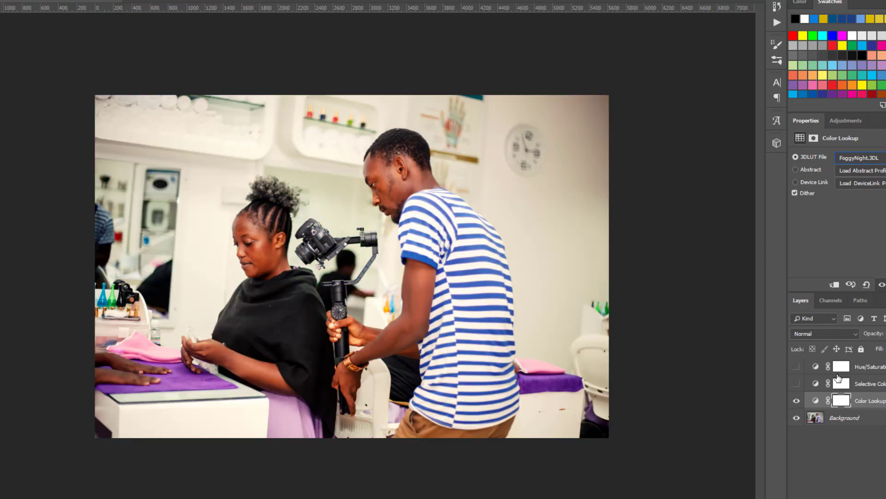
key(Down)
key(Up)
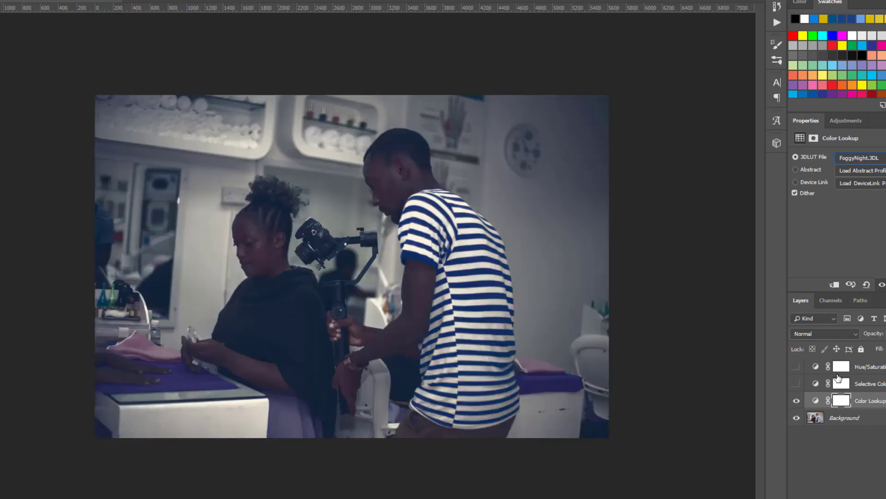
key(Down)
key(Down)
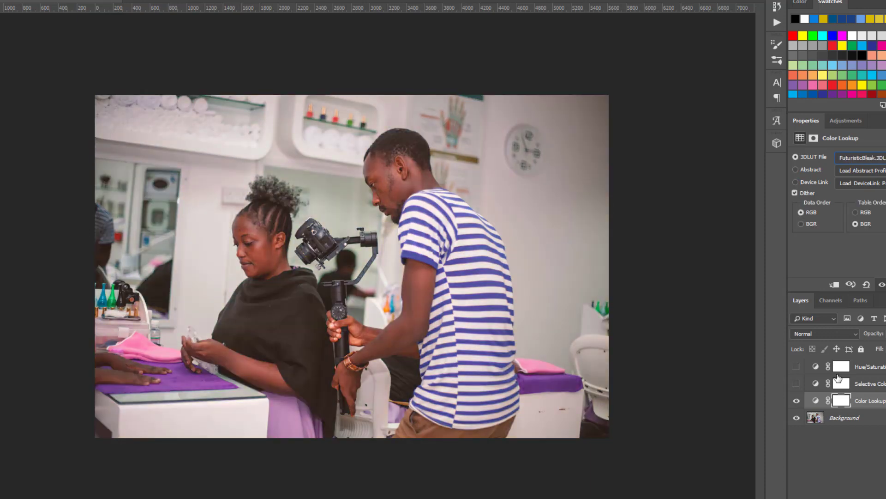
key(Down)
key(Down)
key(Down)
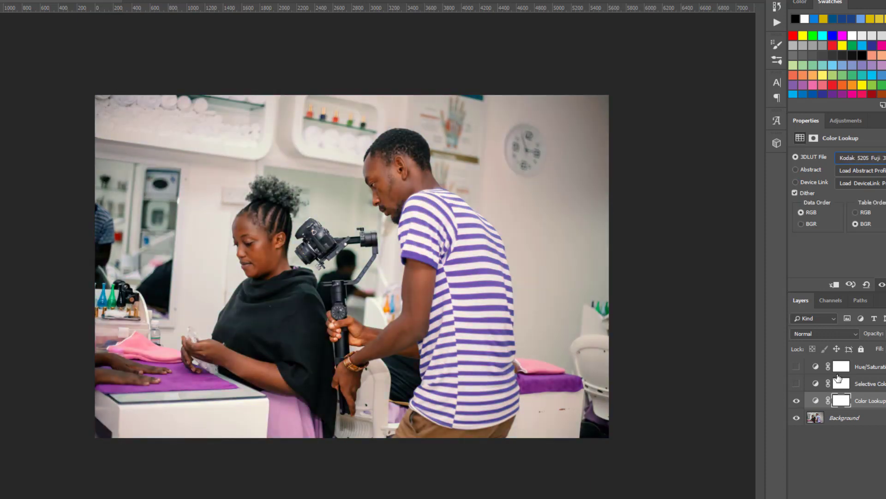
key(Down)
key(Up)
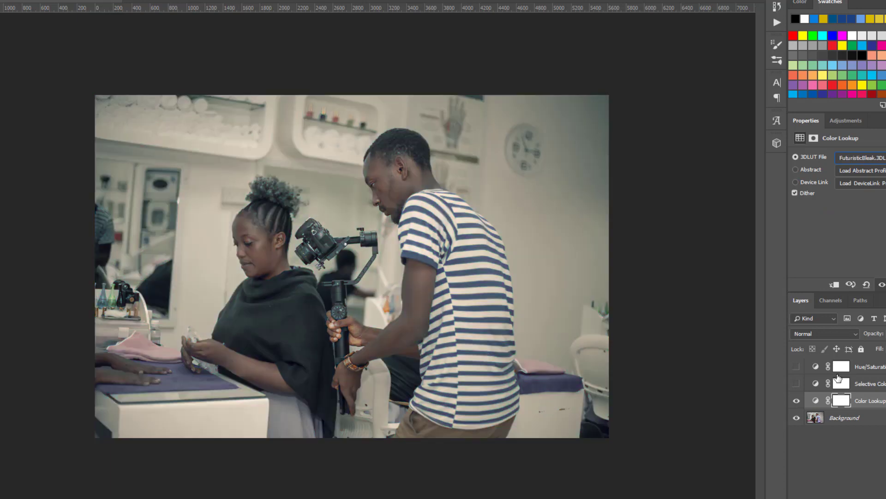
- Try LateSunset and the LOG Fuji LUTs, then keep LOG_Kodak Gold
key(Down)
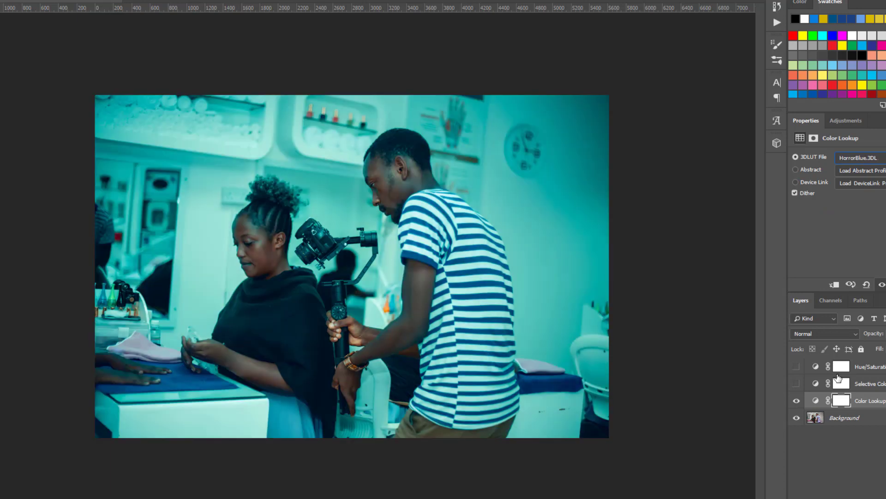
key(Down)
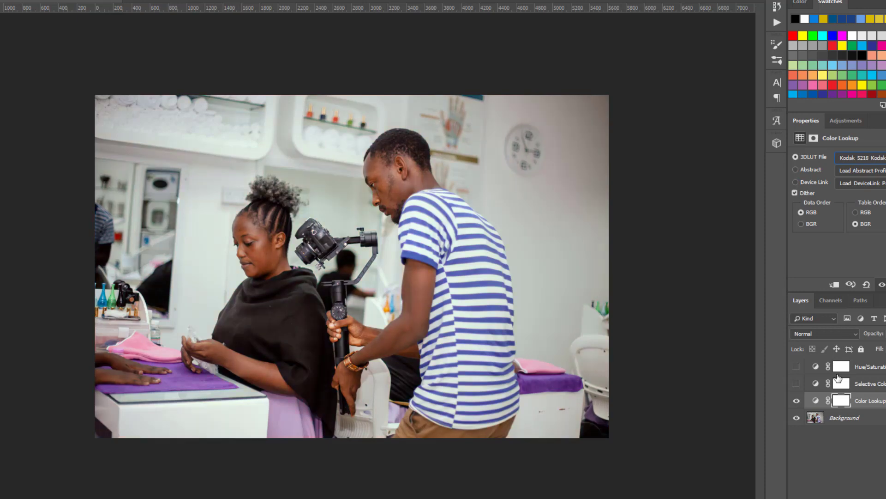
key(Down)
key(Up)
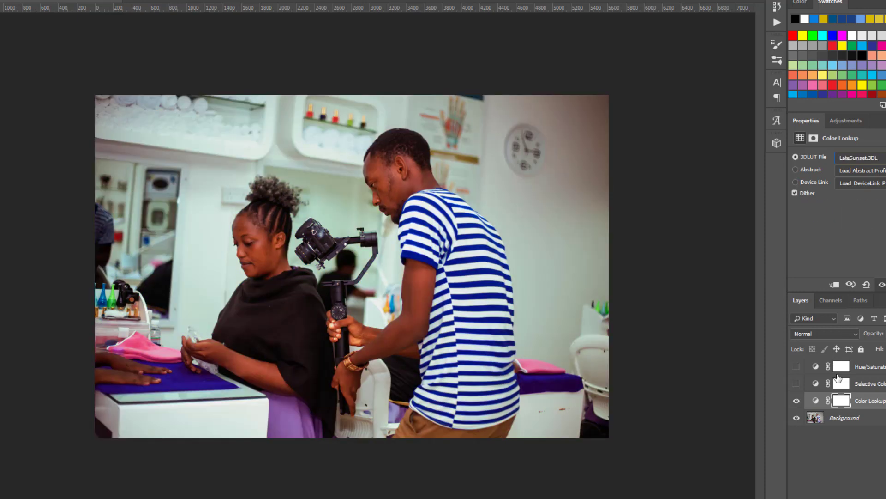
key(Down)
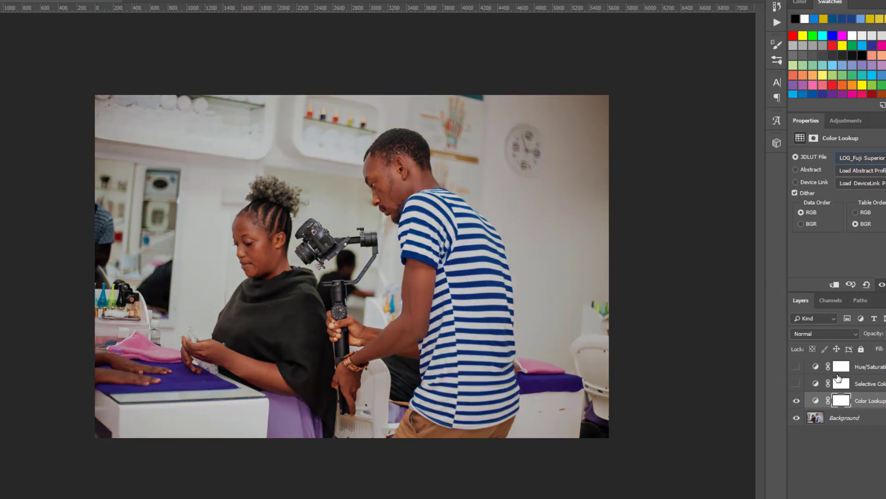
key(Down)
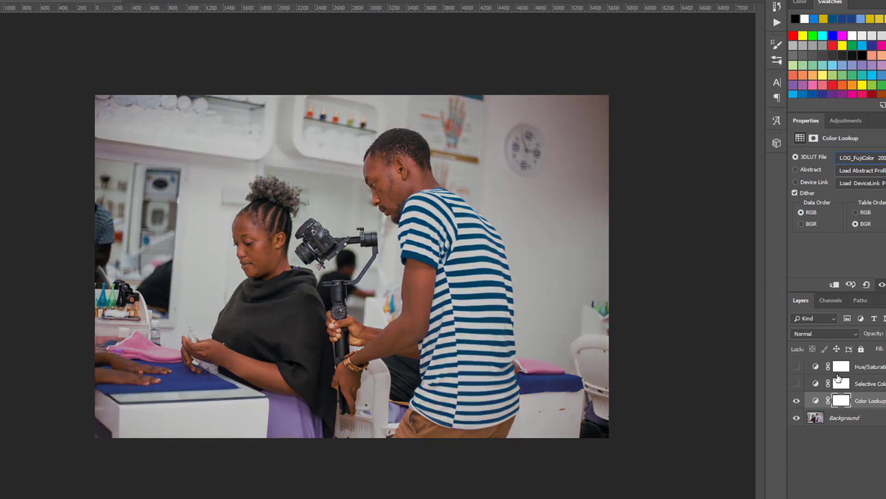
key(Down)
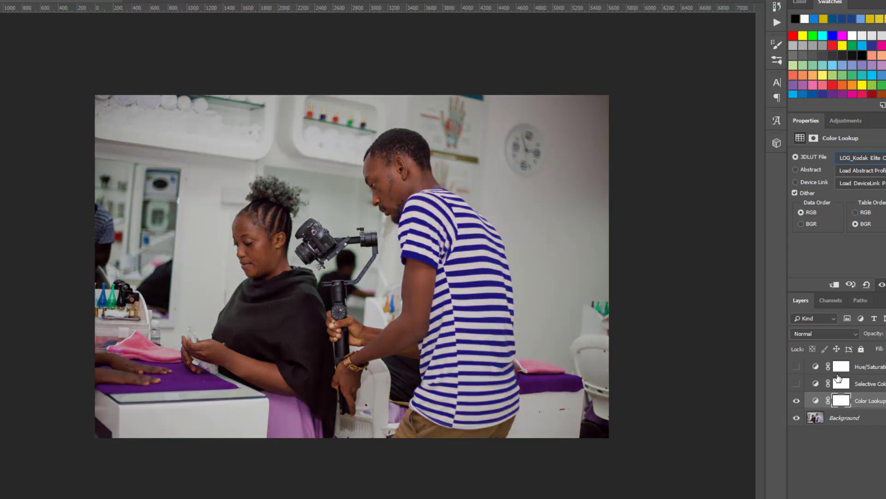
key(Down)
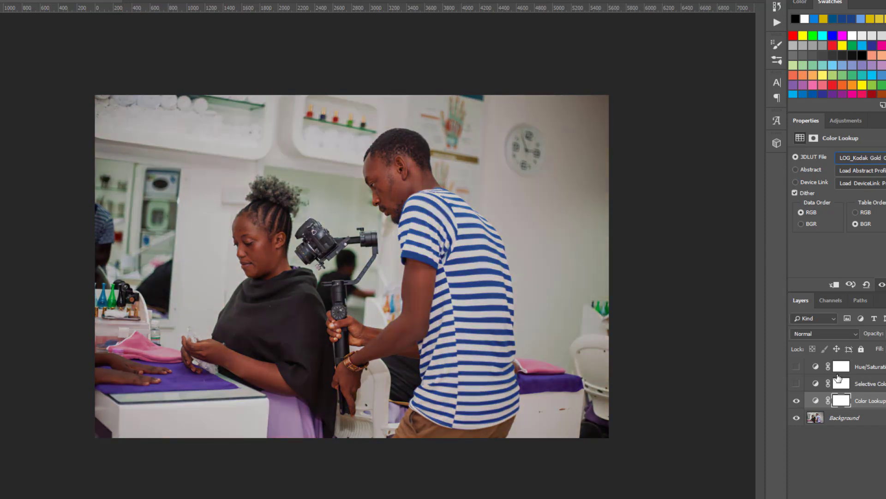
click(847, 157)
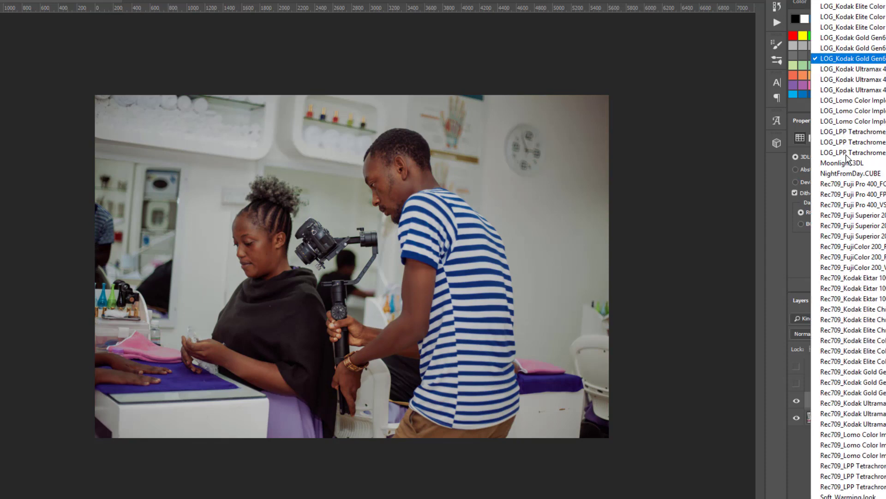
click(796, 271)
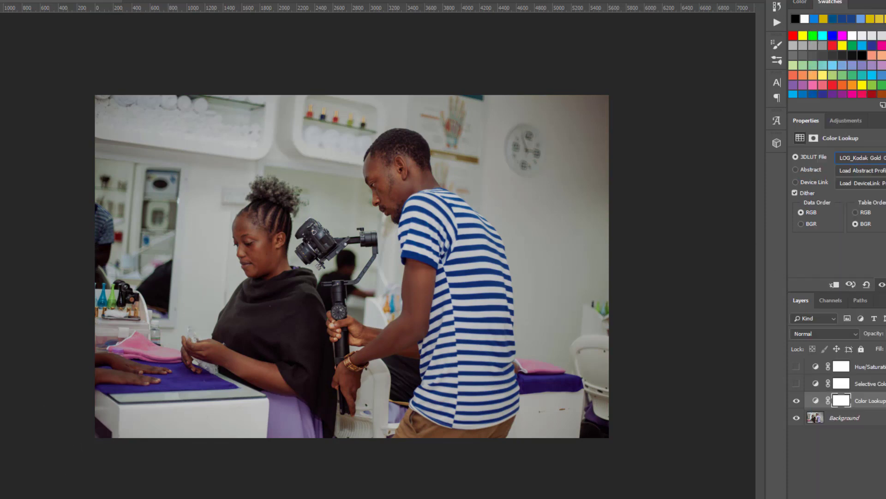
- In File Explorer, copy MyLUTS.cube from Documents\Adobe
key(alt+Tab)
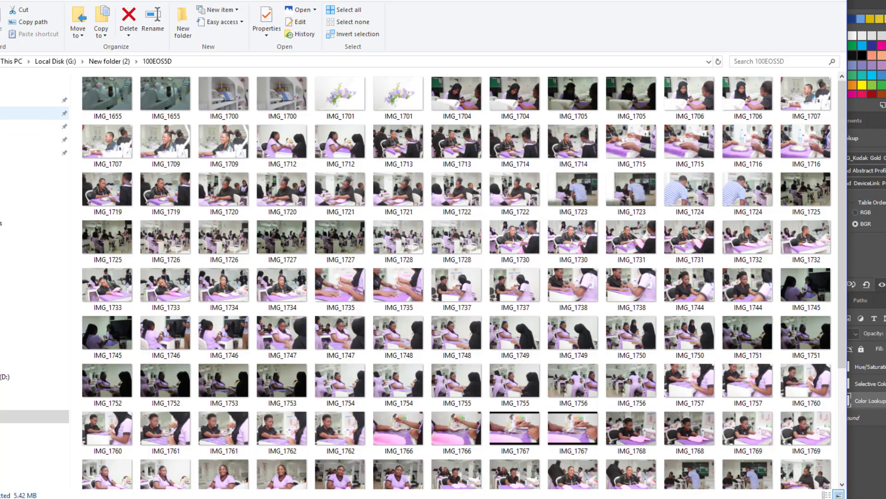
click(33, 126)
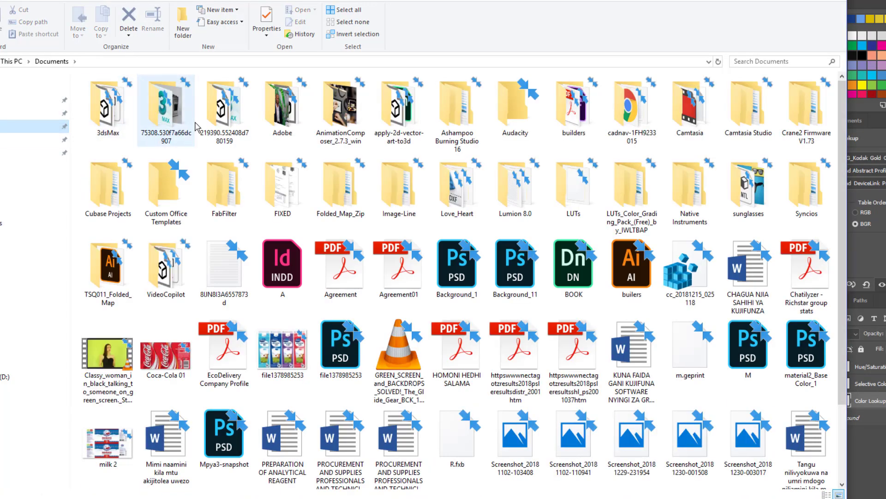
double_click(281, 109)
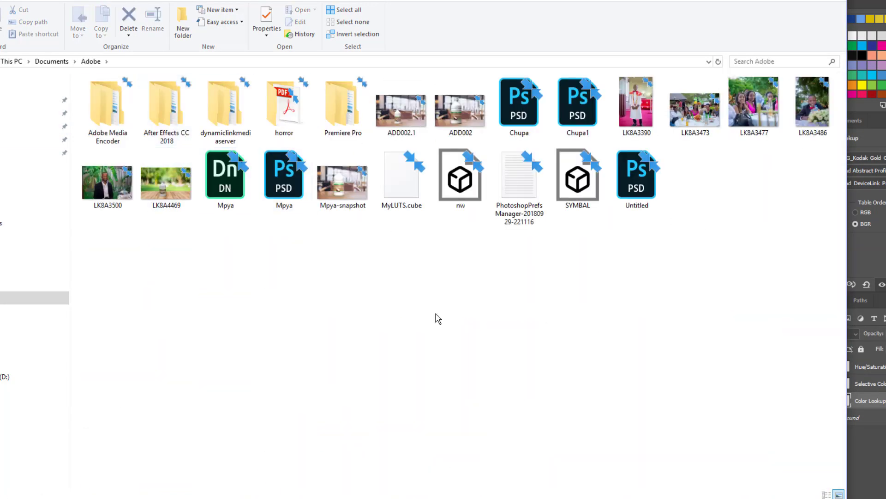
click(402, 185)
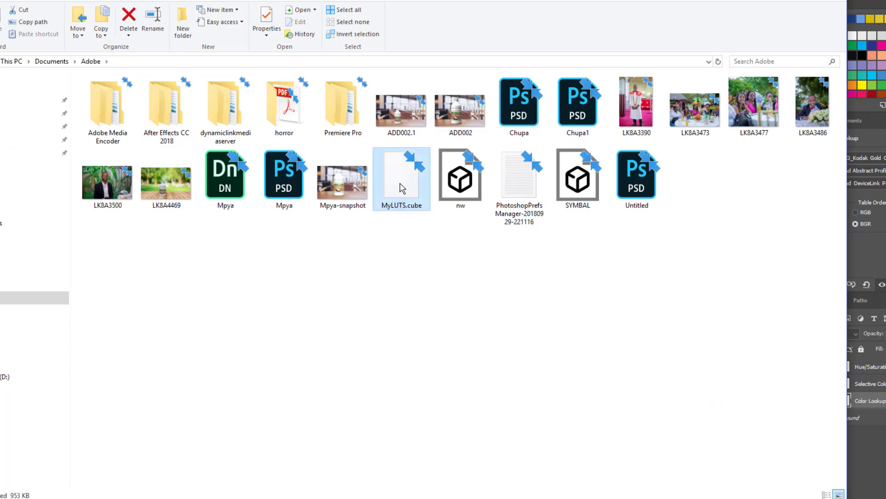
right_click(401, 184)
click(453, 392)
- Paste it into C:\Program Files\Adobe\Adobe Photoshop CC 2018\Presets\3DLUTs, granting administrator permission
click(32, 259)
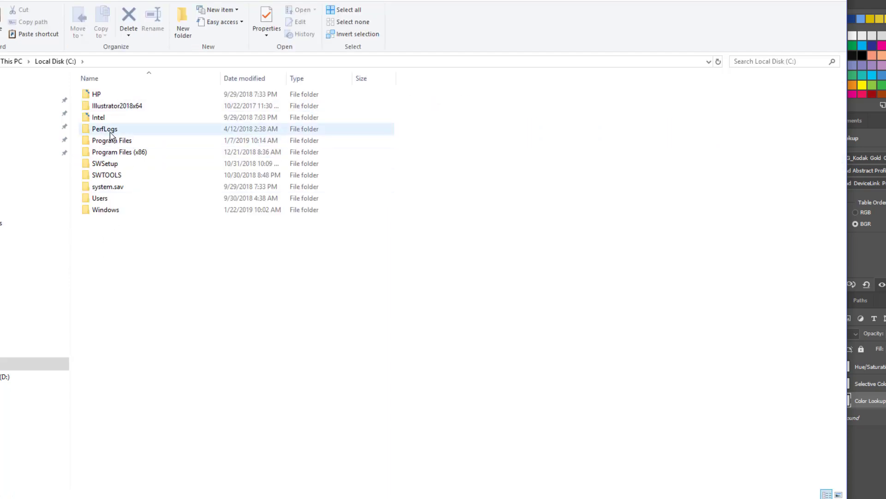
click(105, 144)
double_click(105, 144)
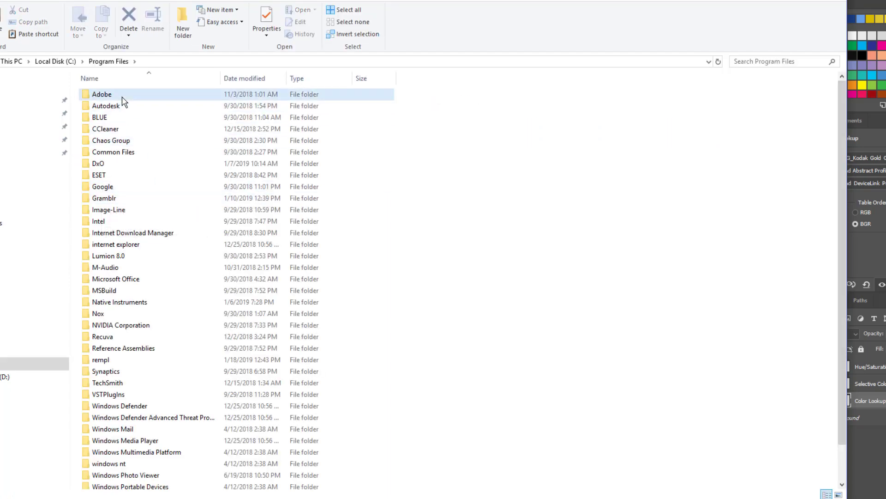
double_click(118, 95)
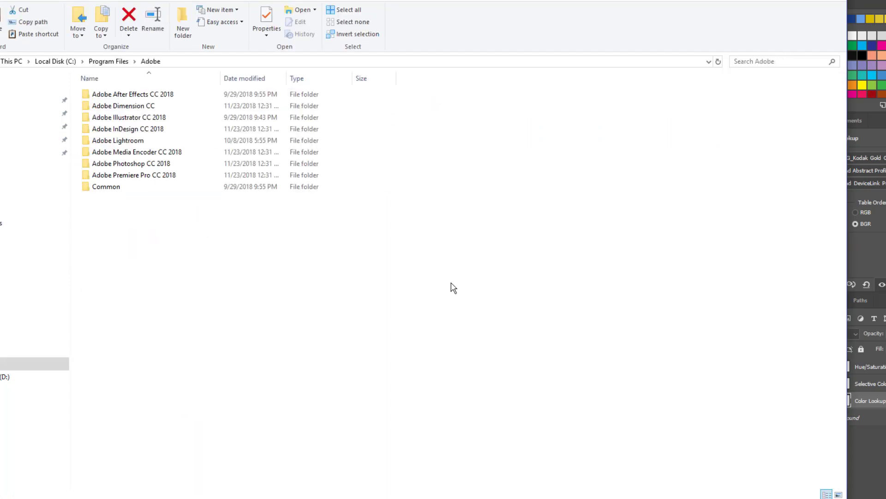
double_click(148, 167)
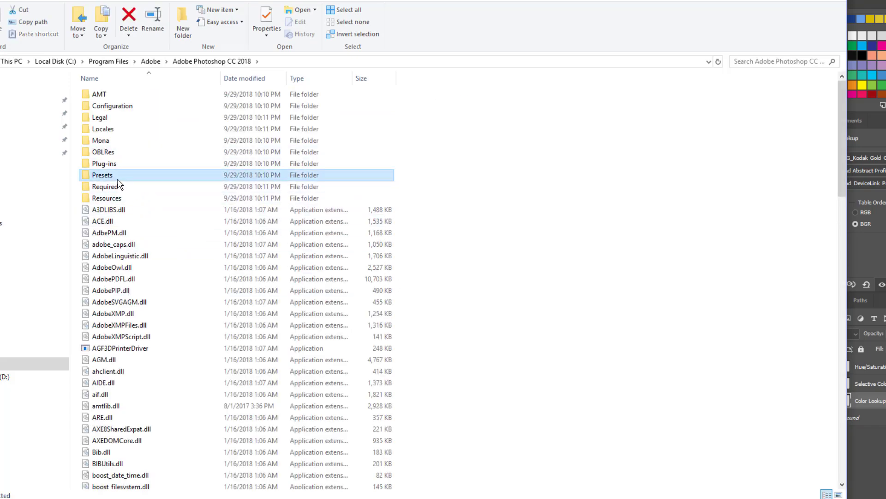
double_click(116, 176)
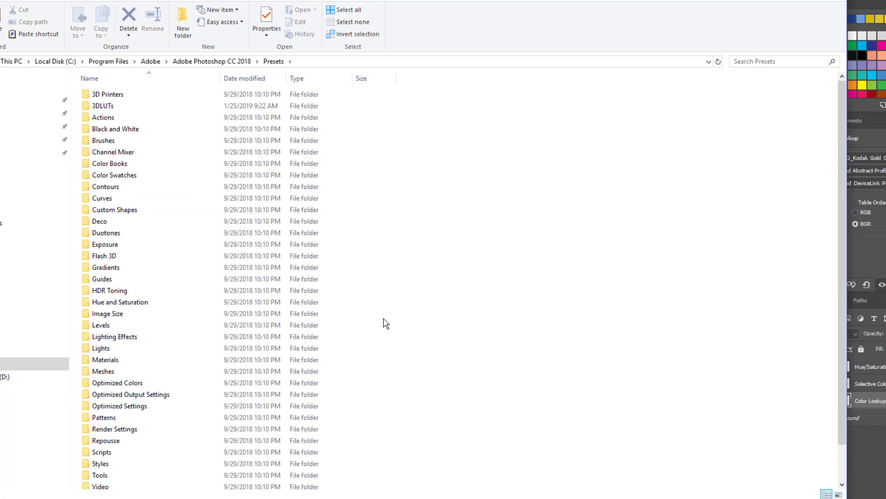
double_click(115, 107)
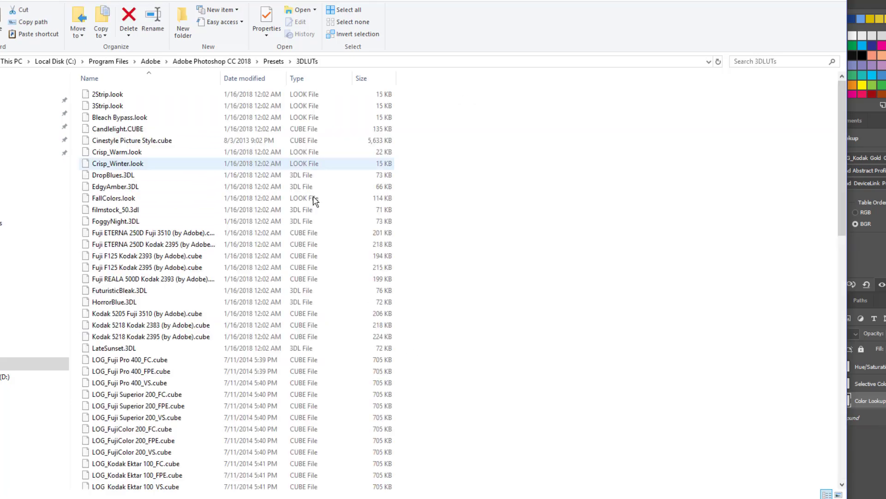
right_click(614, 259)
click(638, 335)
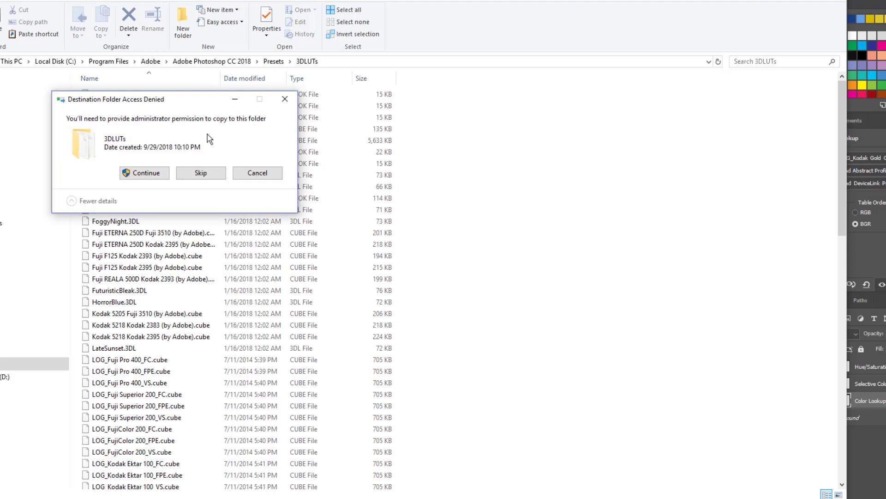
click(146, 172)
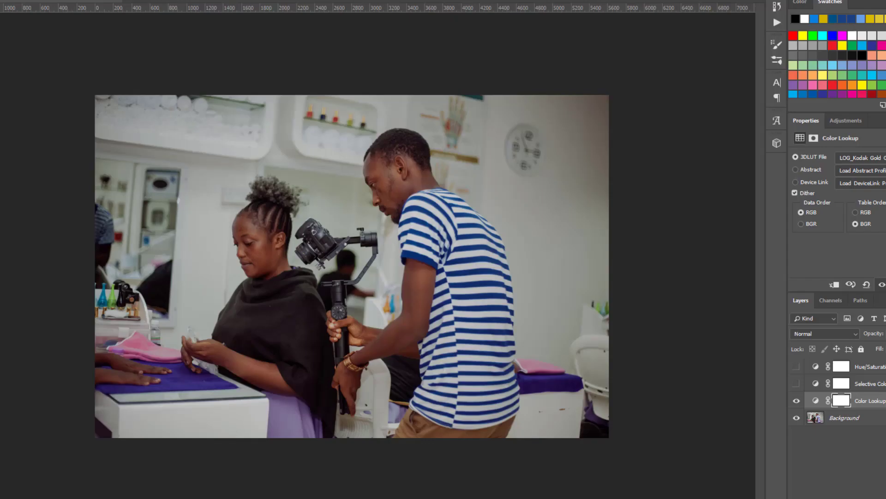
- Apply a Rec709 Kodak Ektar LUT, then close IMG_1782.CR2 without saving changes
click(852, 208)
click(852, 157)
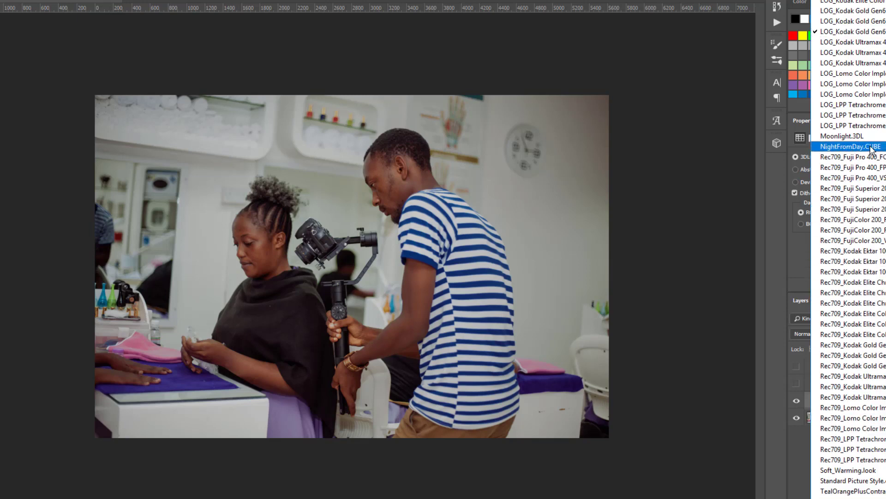
click(791, 237)
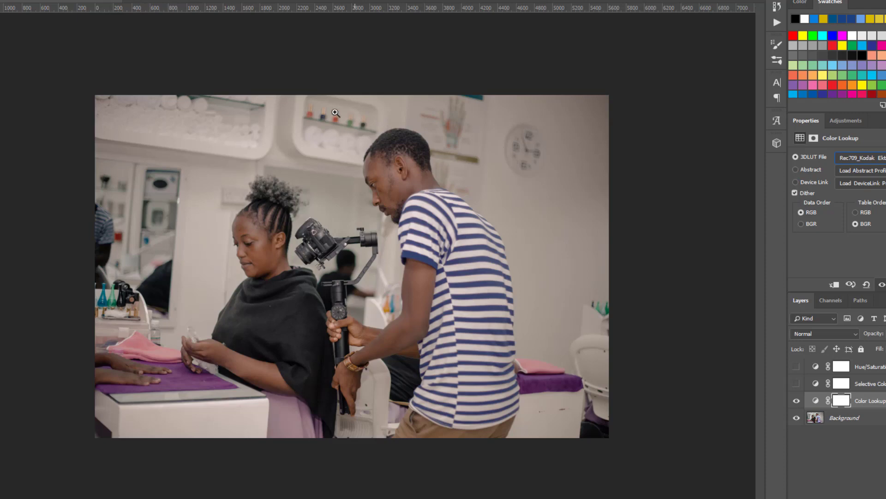
key(ctrl+w)
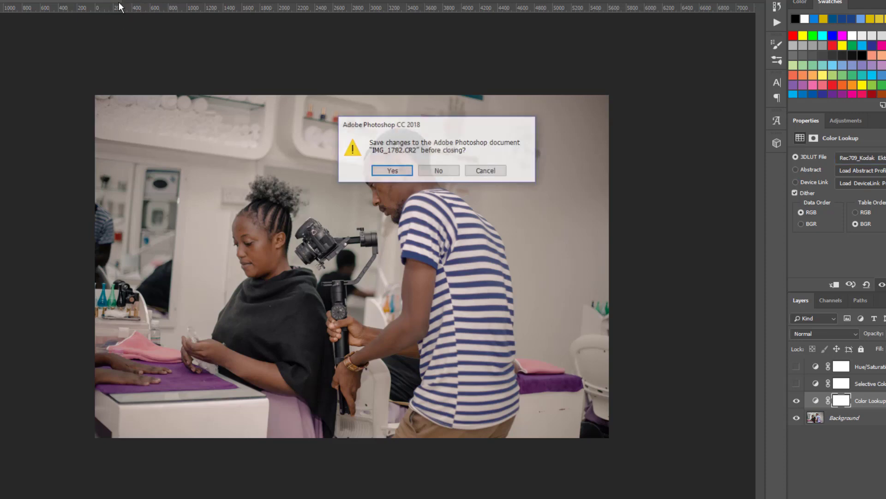
click(434, 168)
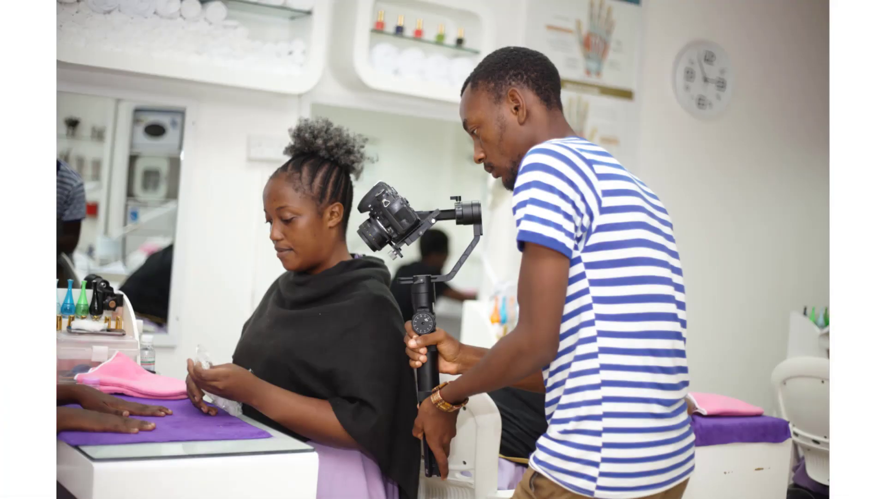
- Open IMG_1782.CR2 from Windows Photos in Photoshop CC 2018 via Camera Raw and close the Nik panel
right_click(376, 264)
scroll(396, 208, down, 1)
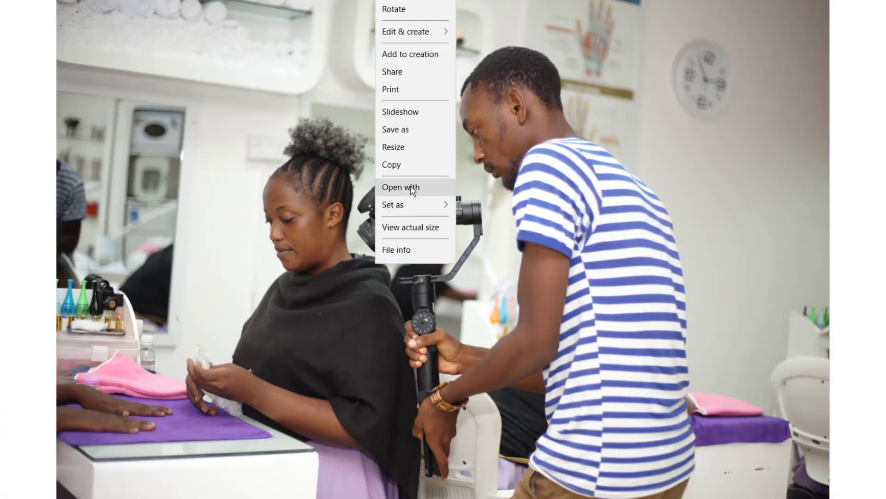
click(412, 191)
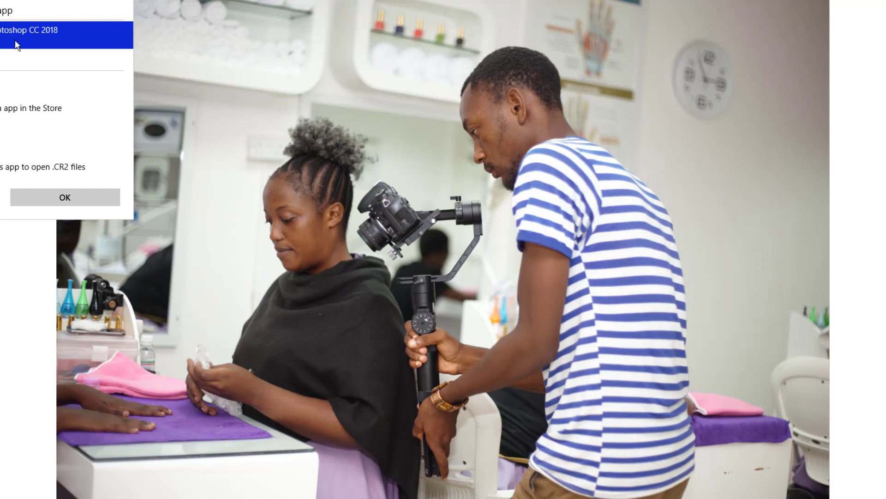
double_click(27, 33)
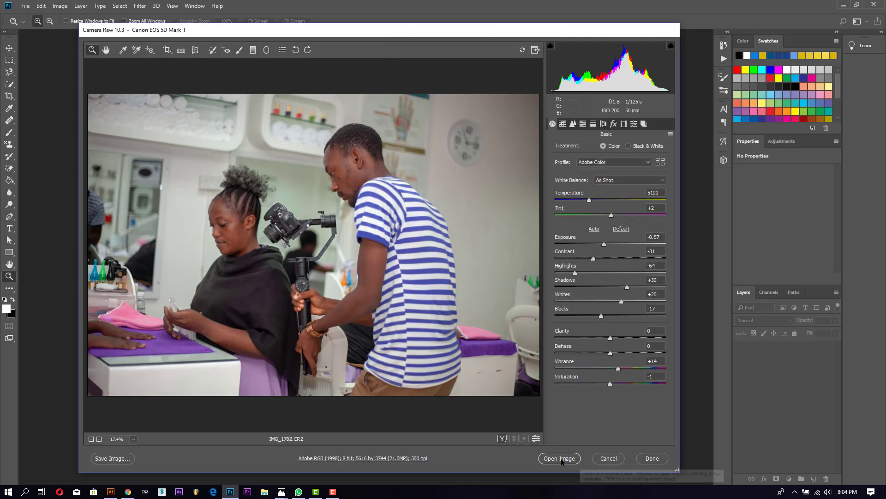
click(559, 458)
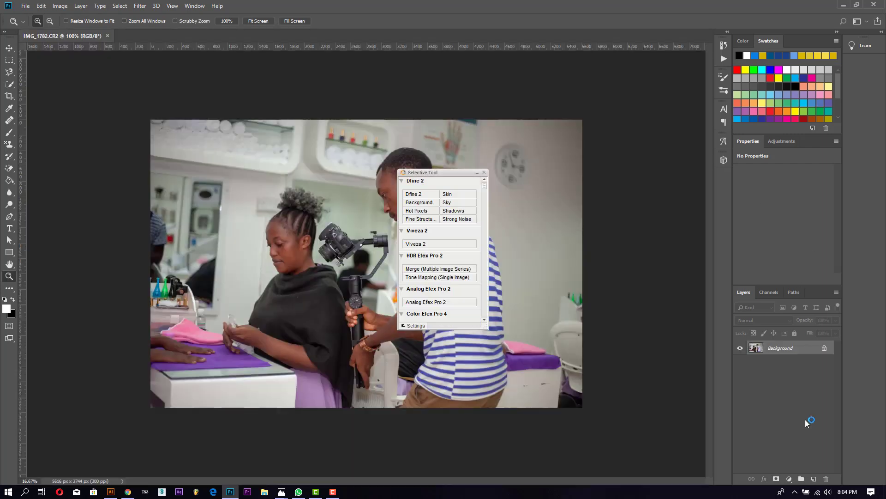
click(485, 173)
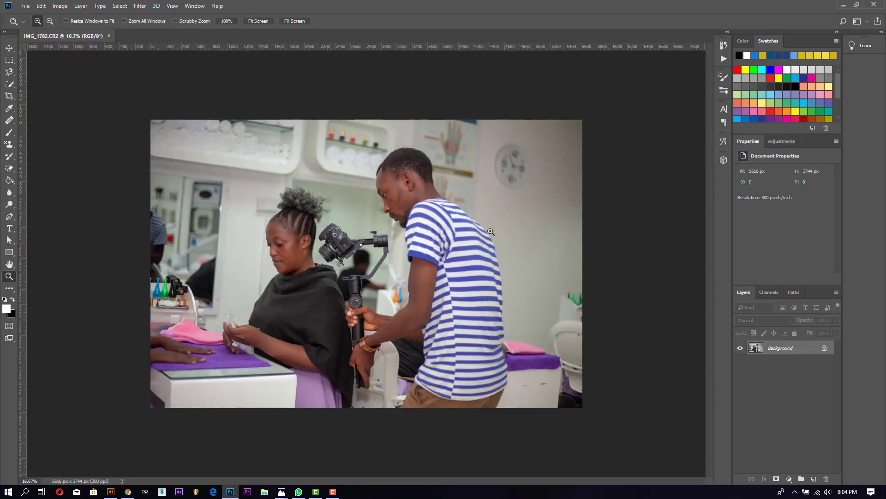
click(789, 478)
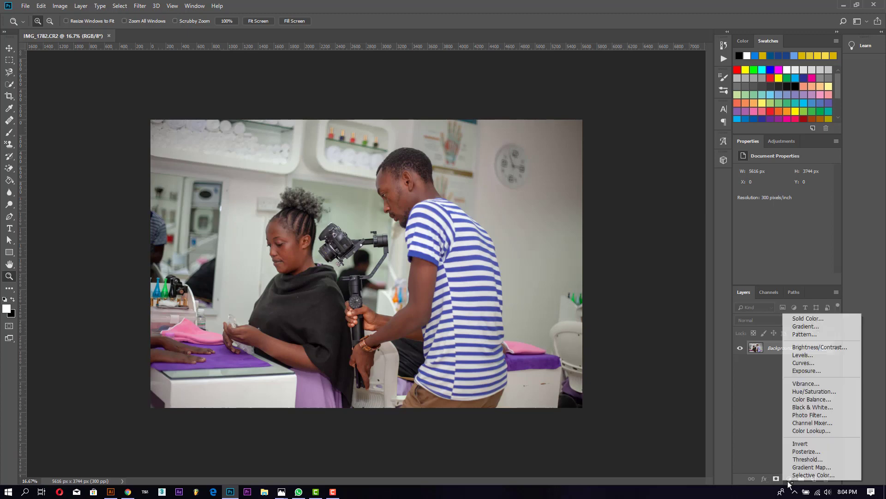
- Add a Color Lookup layer using the custom MyLUTS.cube and fit the photo on screen
click(803, 431)
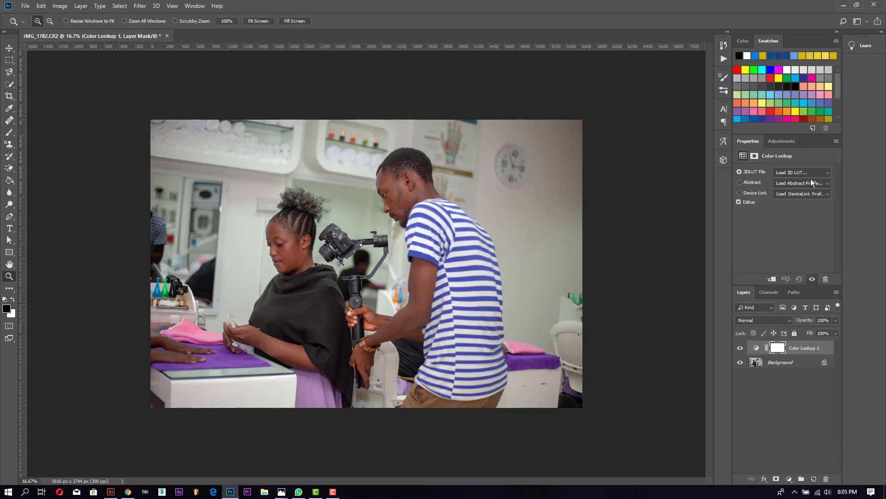
click(786, 179)
scroll(827, 351, down, 5)
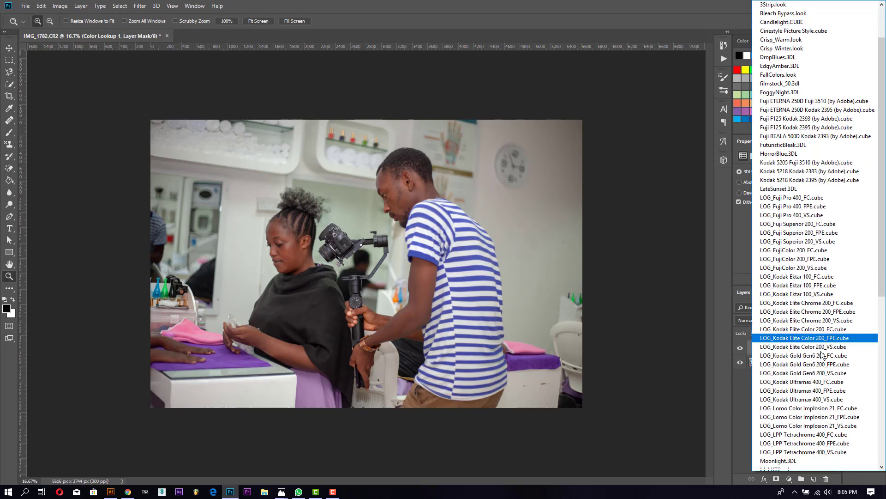
click(822, 370)
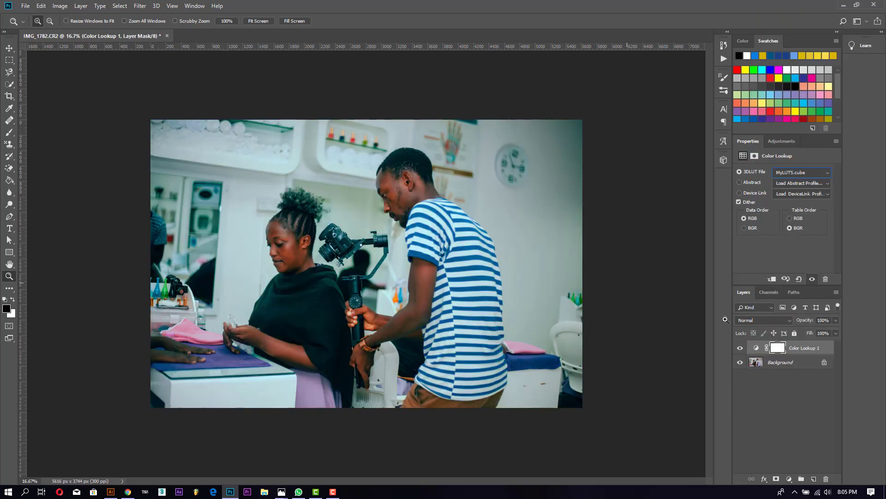
right_click(465, 287)
click(476, 293)
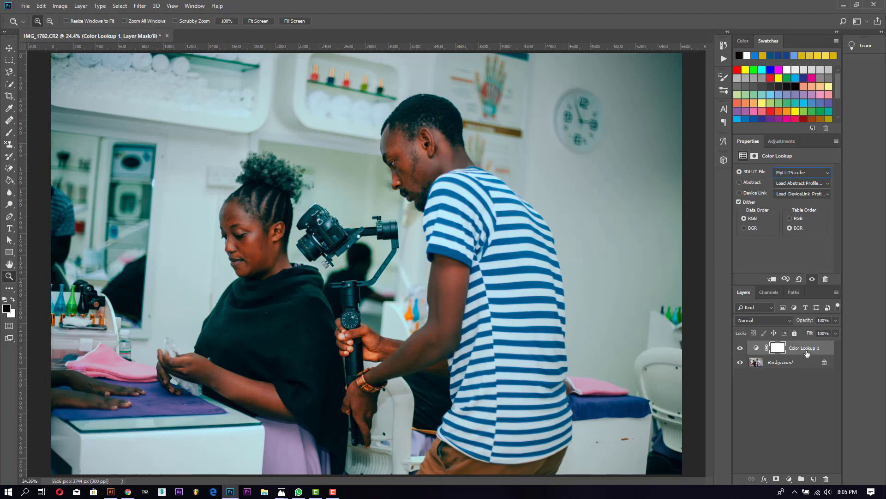
- Lower the Color Lookup 1 opacity to 55% and zoom out to view the whole photo
click(837, 320)
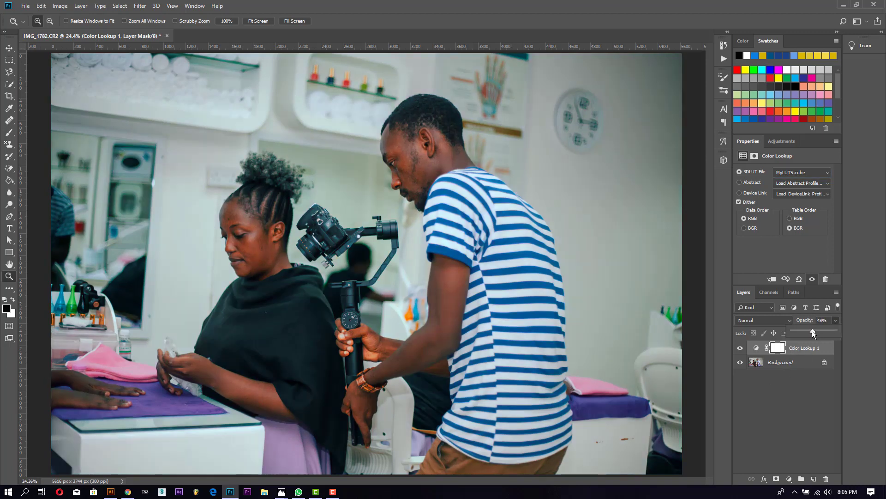
drag(812, 331, 810, 329)
right_click(607, 286)
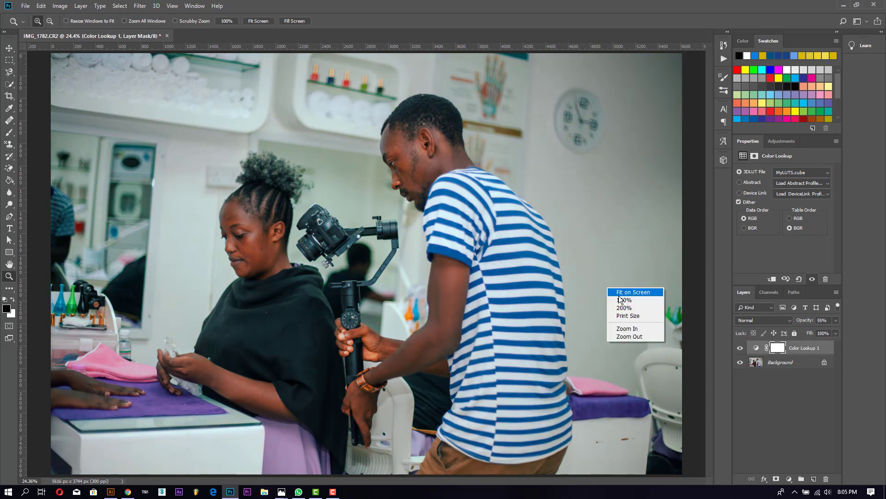
click(619, 293)
right_click(460, 277)
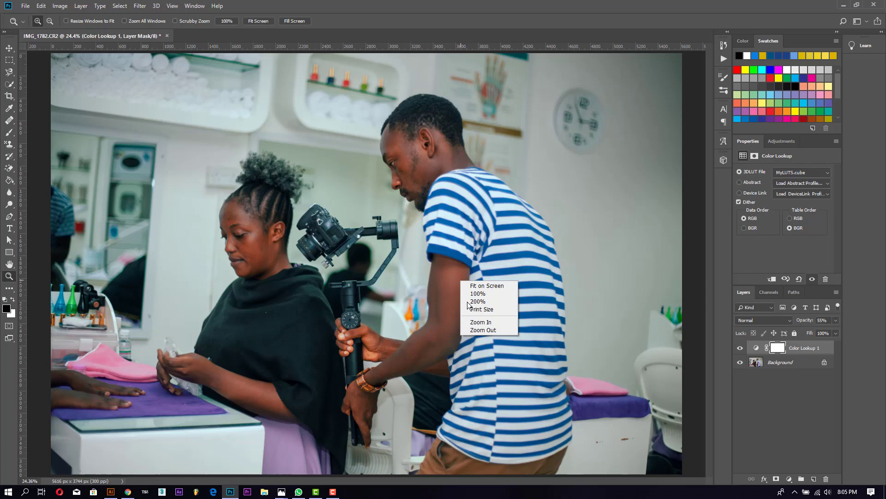
click(476, 329)
click(765, 438)
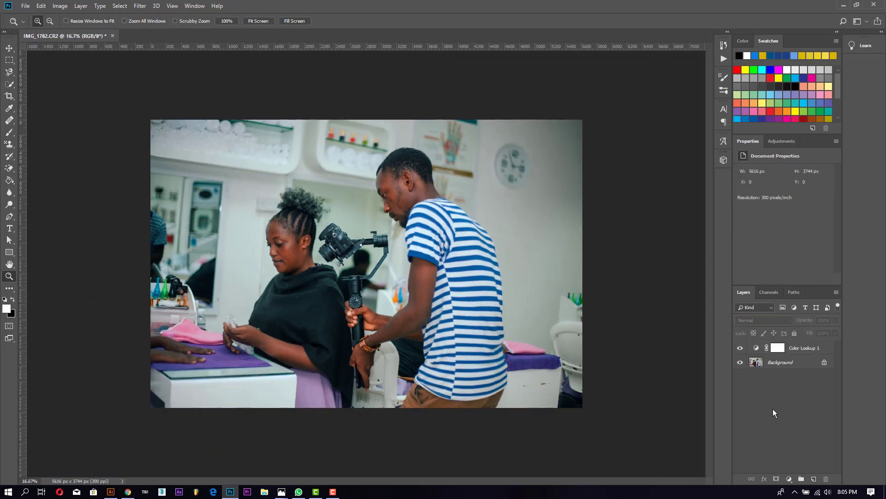
click(778, 347)
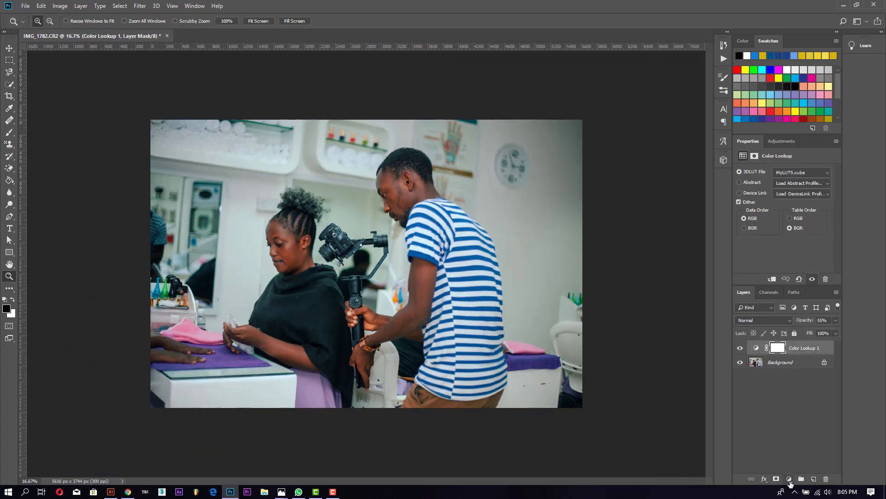
- Add a Photo Filter adjustment at 52% density and compare it on and off
click(789, 480)
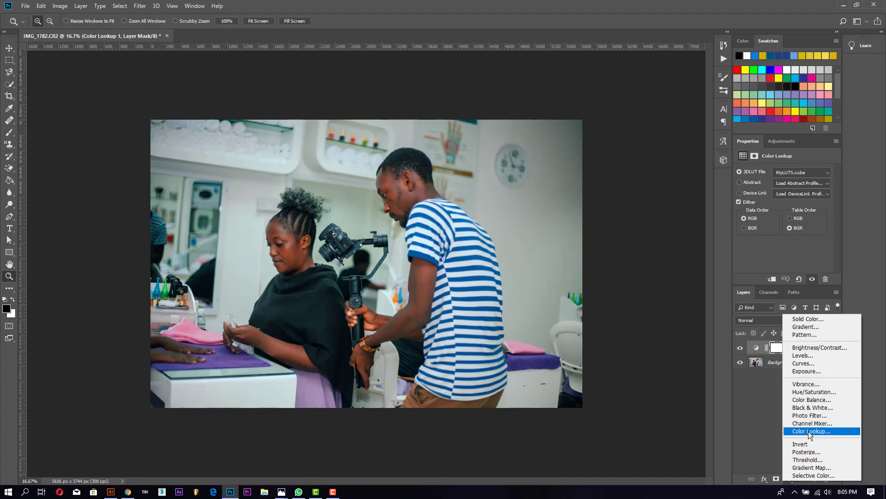
click(806, 416)
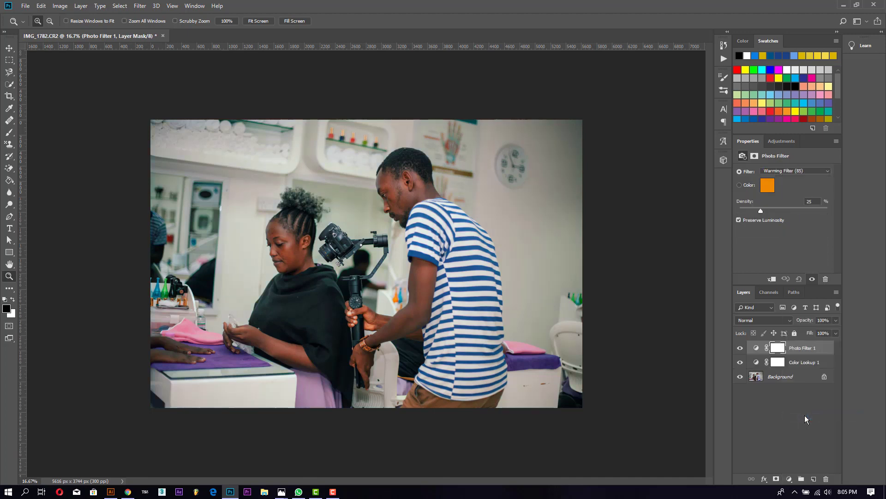
drag(758, 208, 786, 211)
click(740, 348)
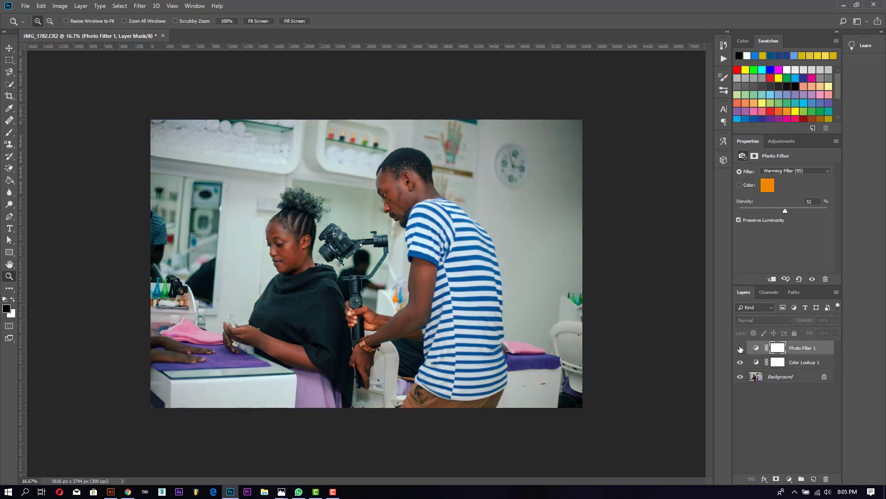
click(740, 348)
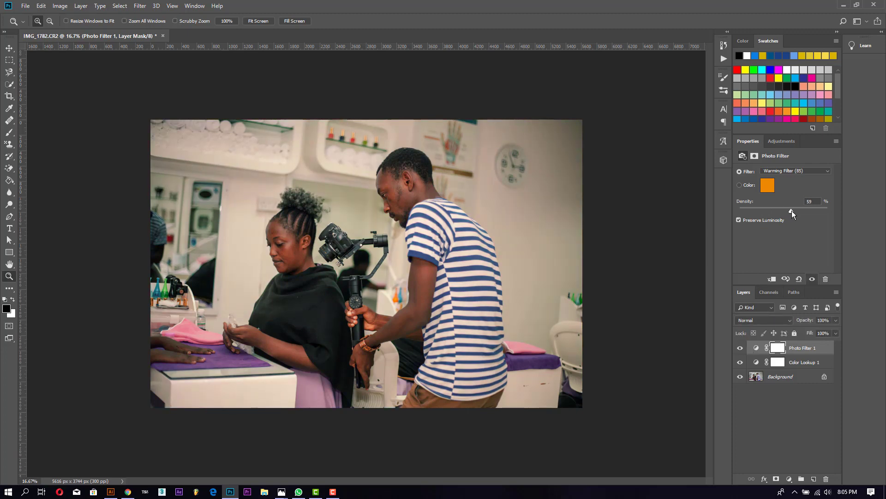
- Raise the density to 68% and switch the filter to Sepia, then compare
drag(793, 212, 801, 213)
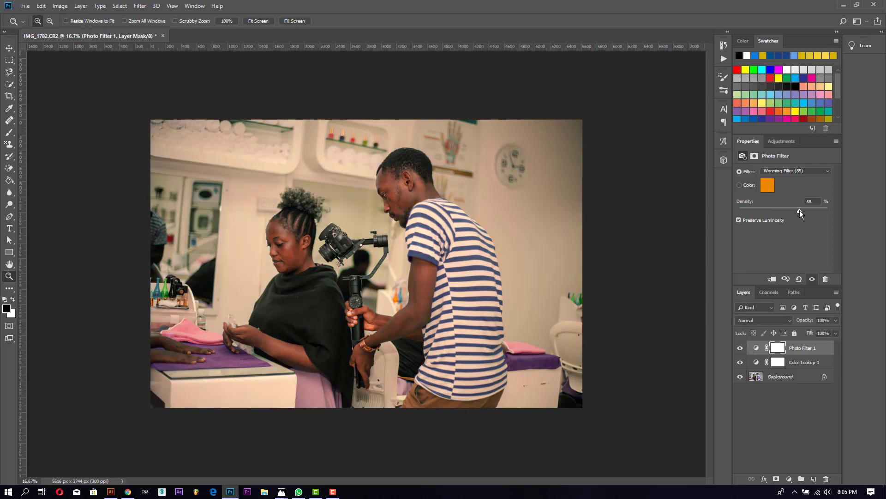
click(784, 170)
click(791, 282)
click(740, 348)
click(740, 349)
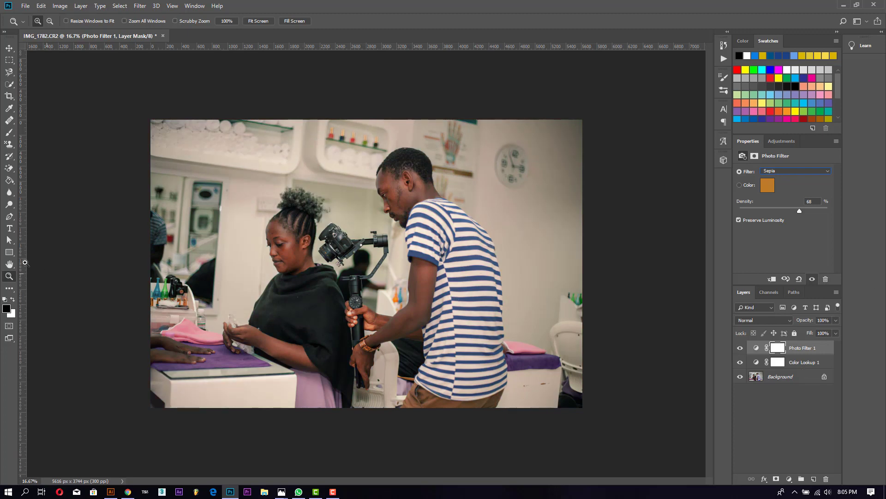
- Select the photo's left half and fill the Photo Filter 1 mask there with black
click(5, 61)
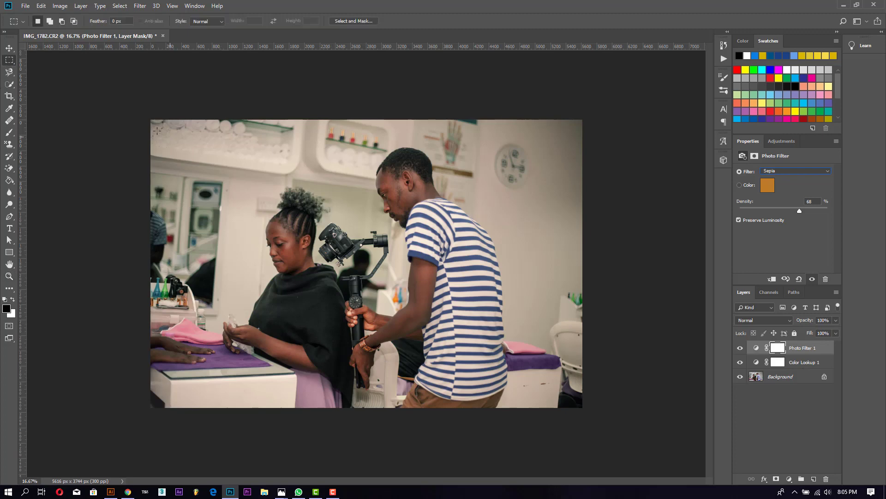
drag(137, 115, 389, 484)
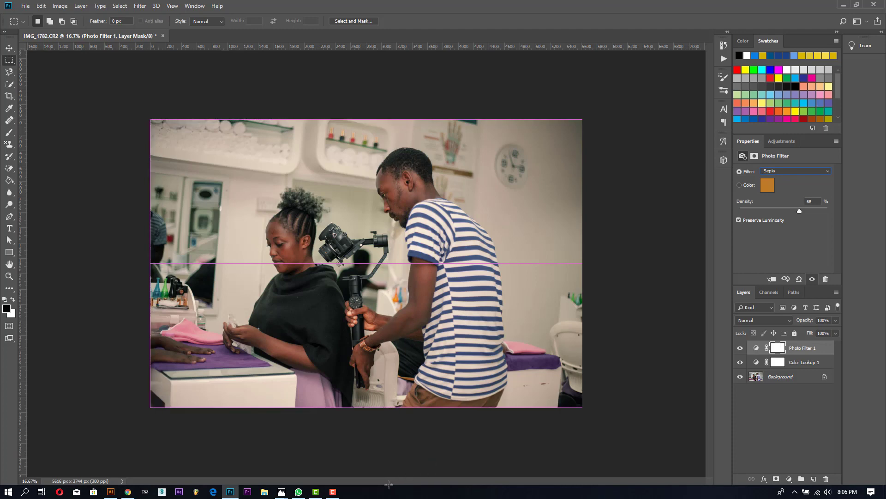
click(779, 349)
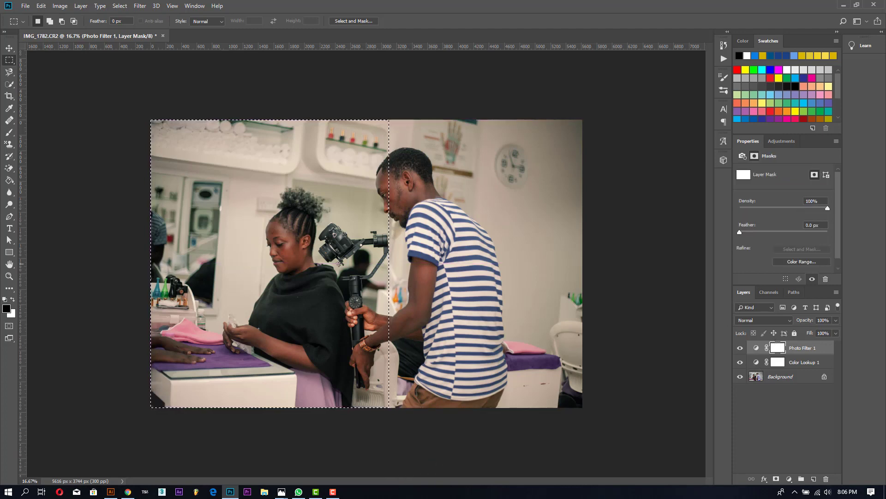
click(9, 180)
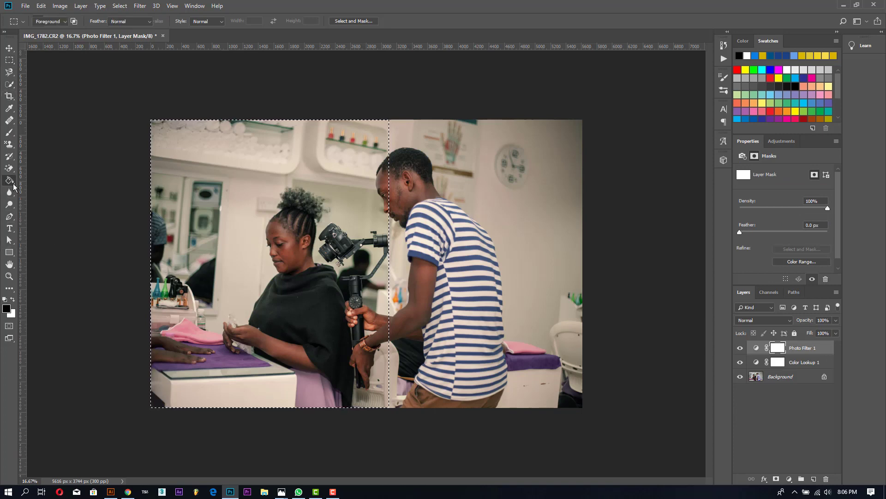
click(226, 187)
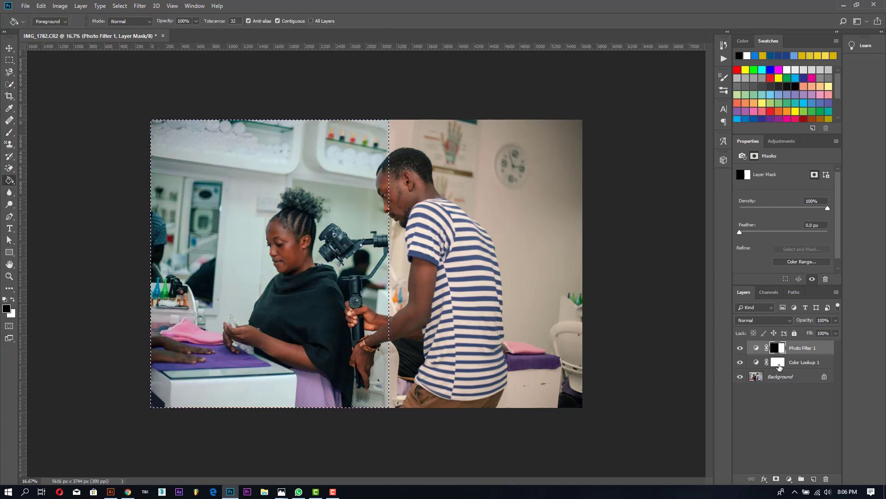
- Fill the Color Lookup 1 mask's left half with black too
click(779, 365)
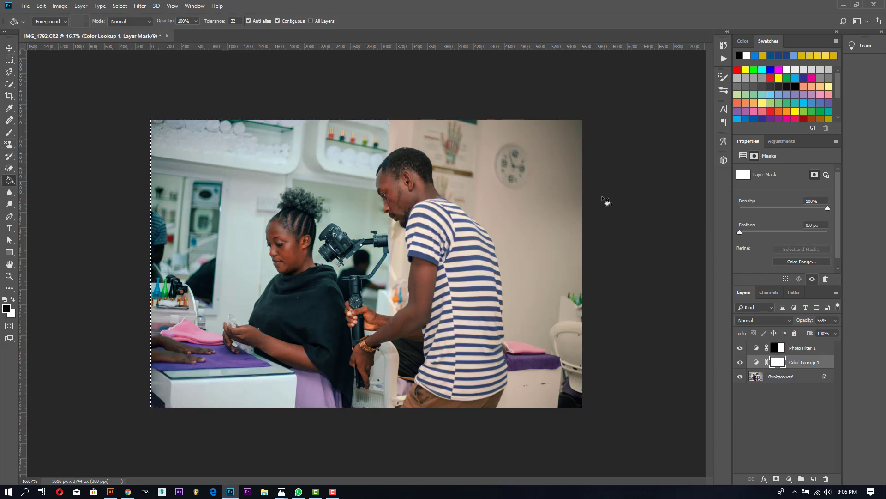
click(322, 246)
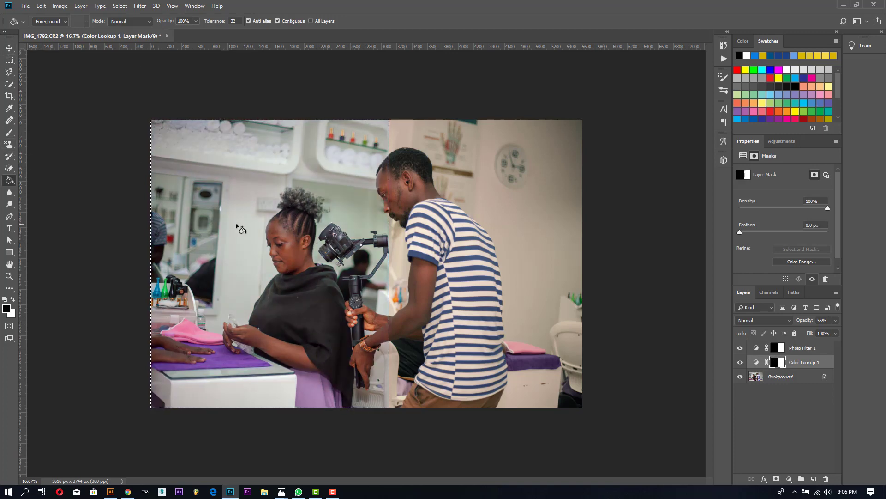
click(762, 377)
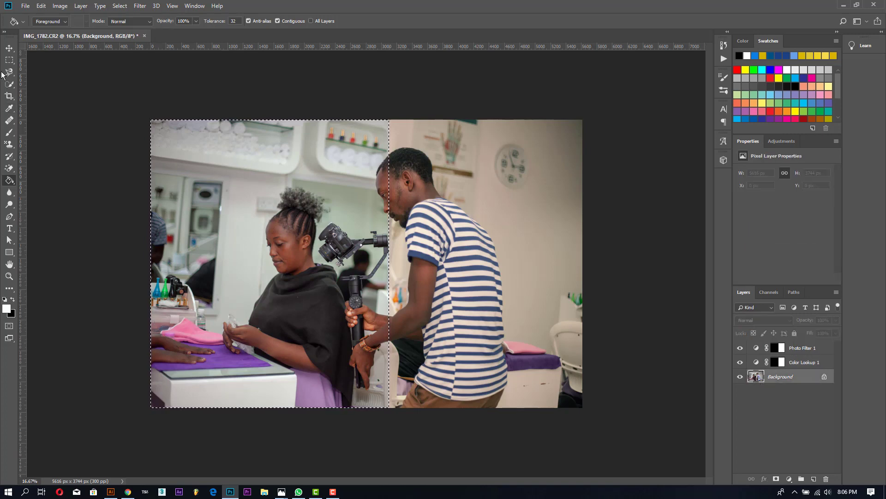
- Clear the selection and toggle the Photo Filter and Color Lookup layers' visibility to compare
click(9, 60)
click(437, 207)
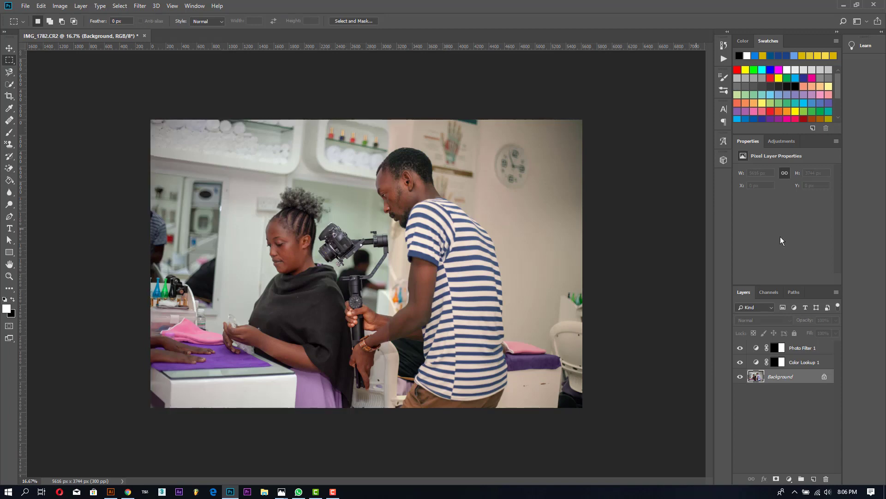
click(739, 349)
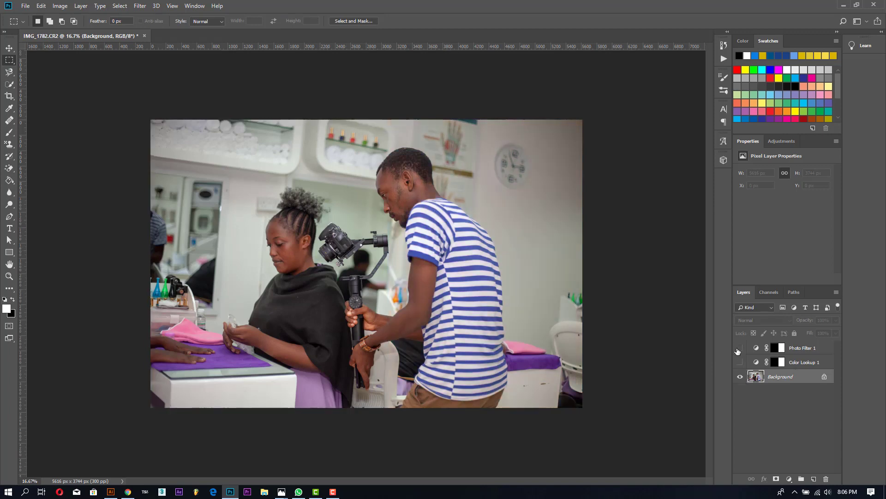
click(740, 362)
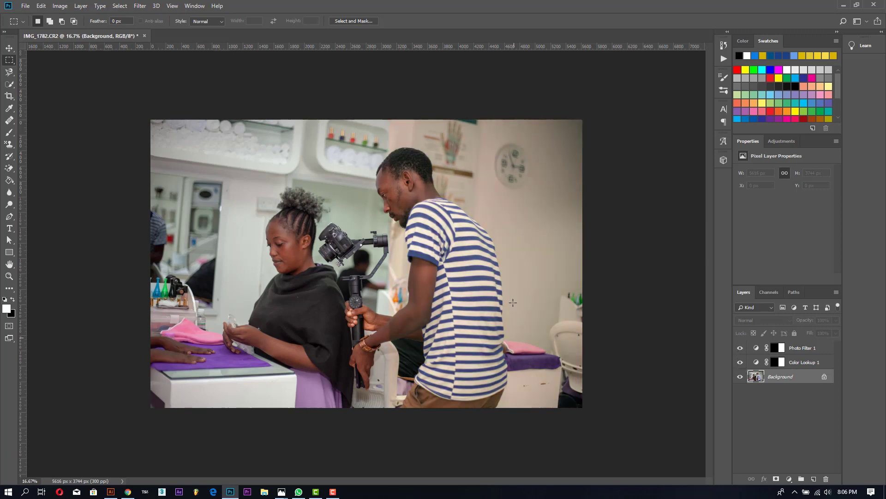
click(801, 349)
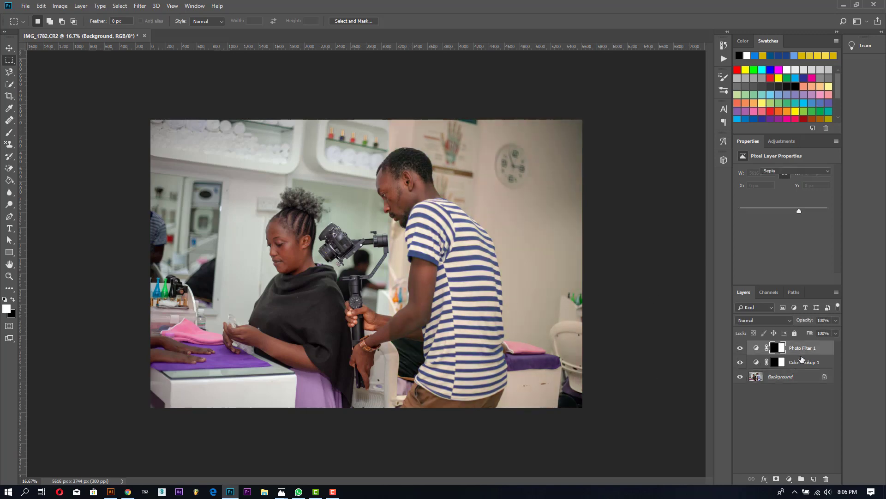
click(802, 366)
- Set Color Lookup 1 opacity to 90% and fit the photo on screen
click(835, 321)
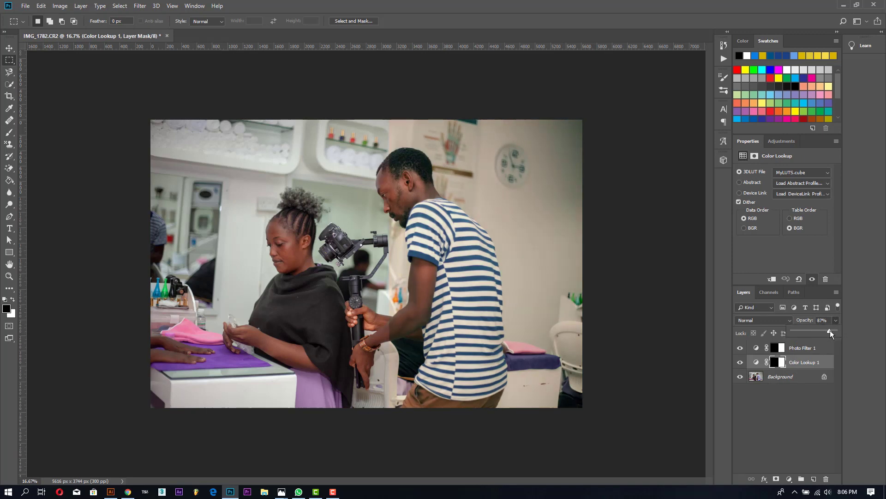
drag(830, 331, 832, 330)
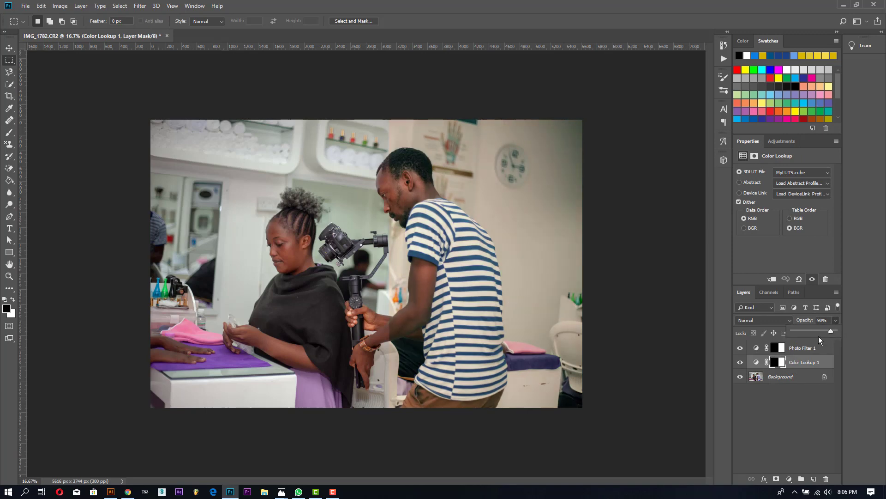
click(9, 276)
right_click(373, 255)
click(402, 262)
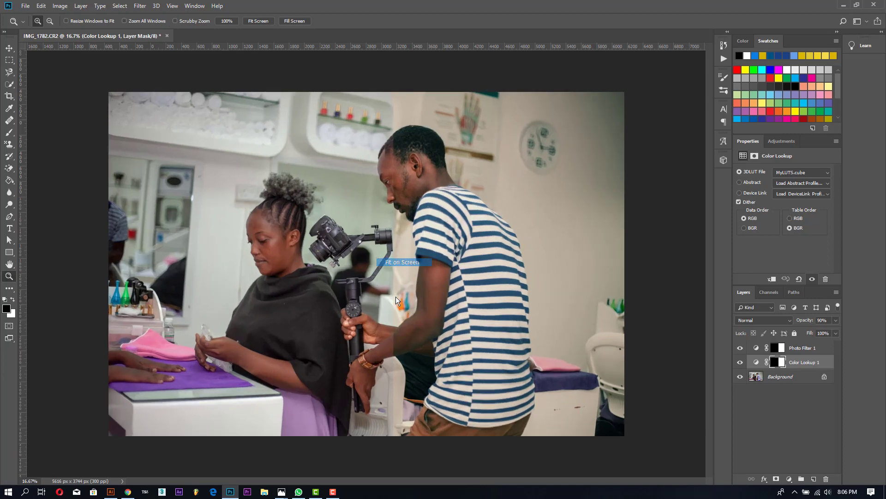
click(787, 376)
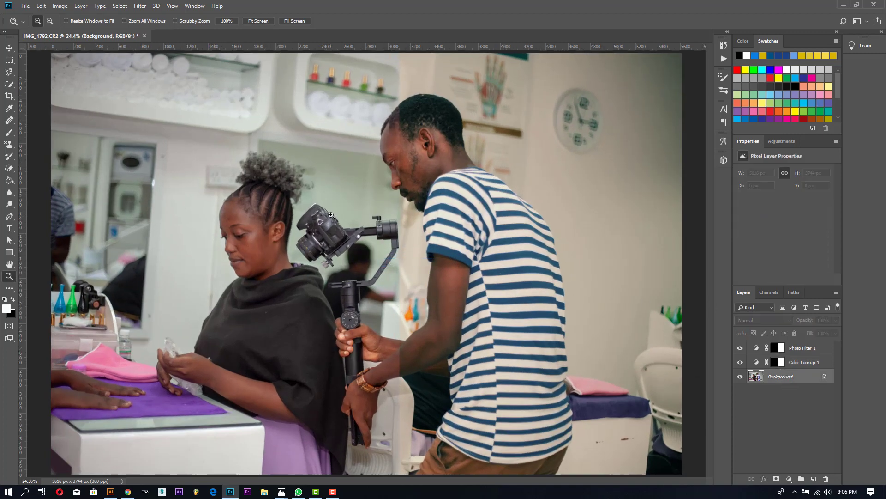
right_click(312, 265)
click(333, 271)
click(775, 364)
click(41, 6)
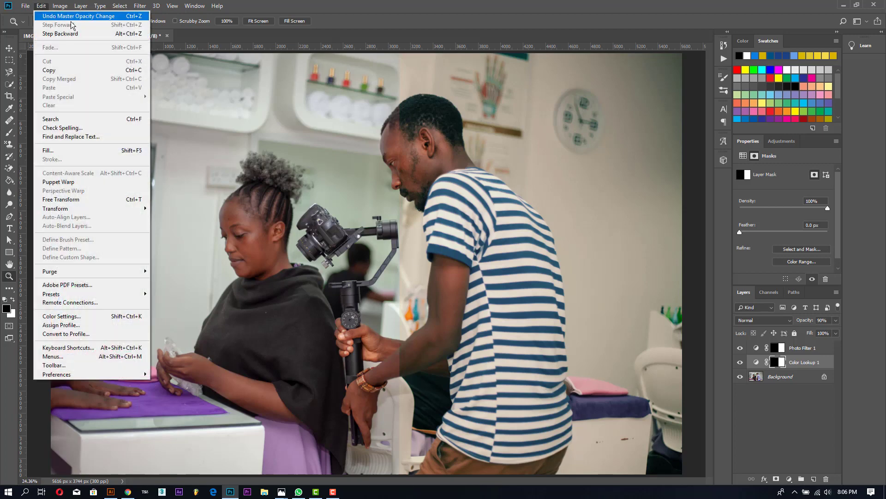
click(74, 33)
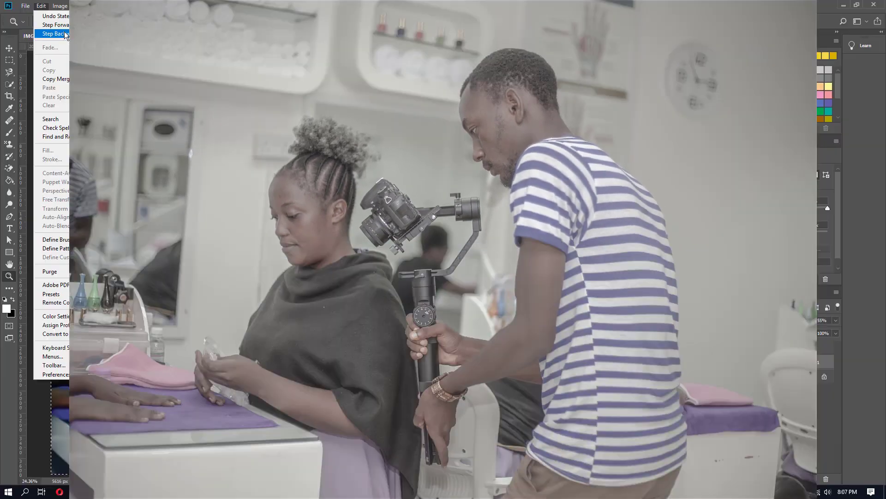
click(42, 9)
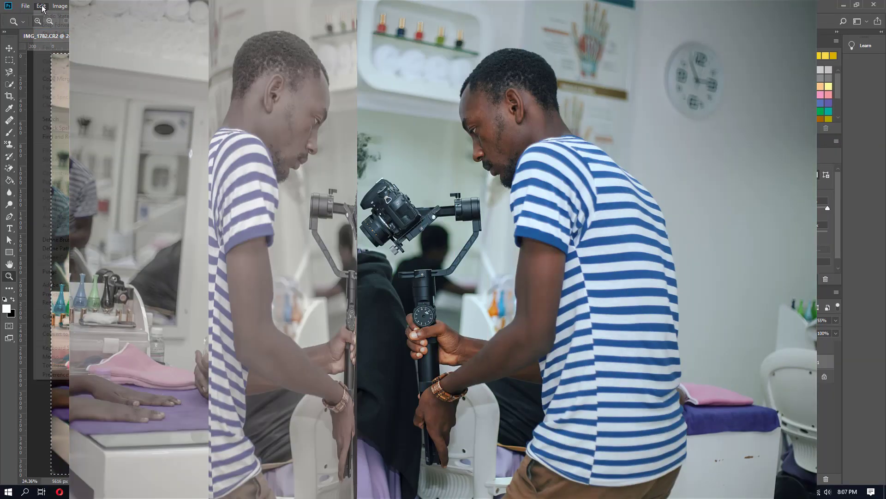